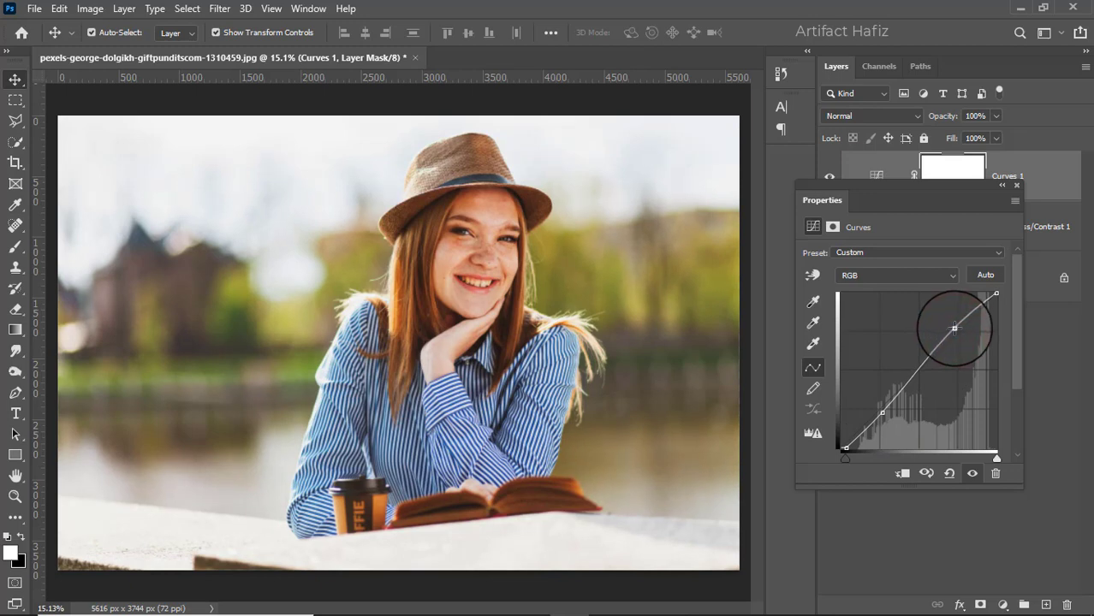
Add a Color Lookup adjustment layer above the Curves layer and apply the FallColors.look 3D LUT
click(1017, 186)
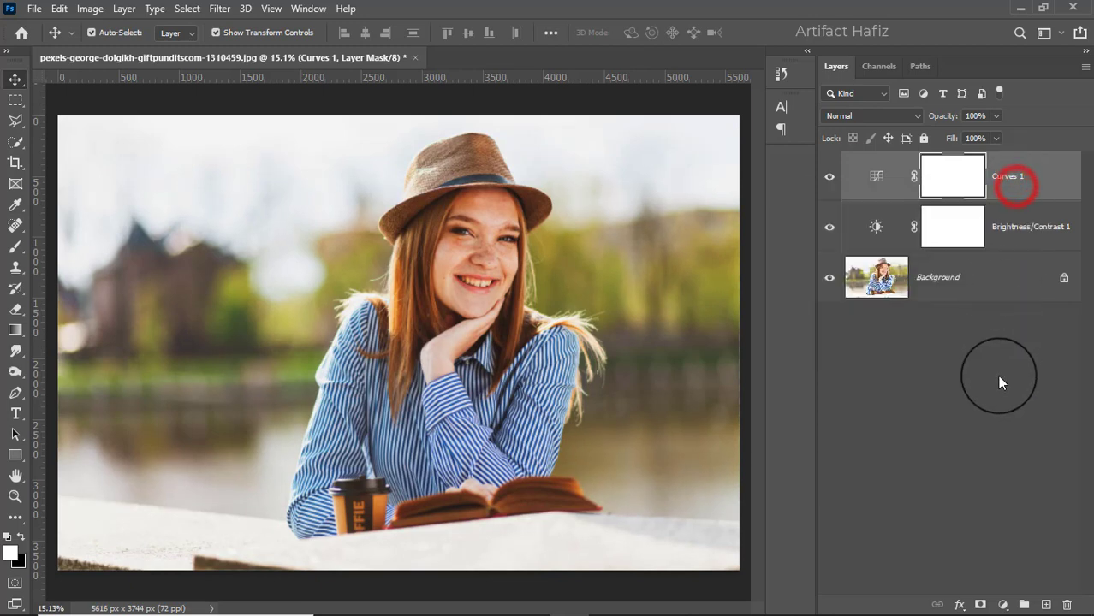
click(1002, 605)
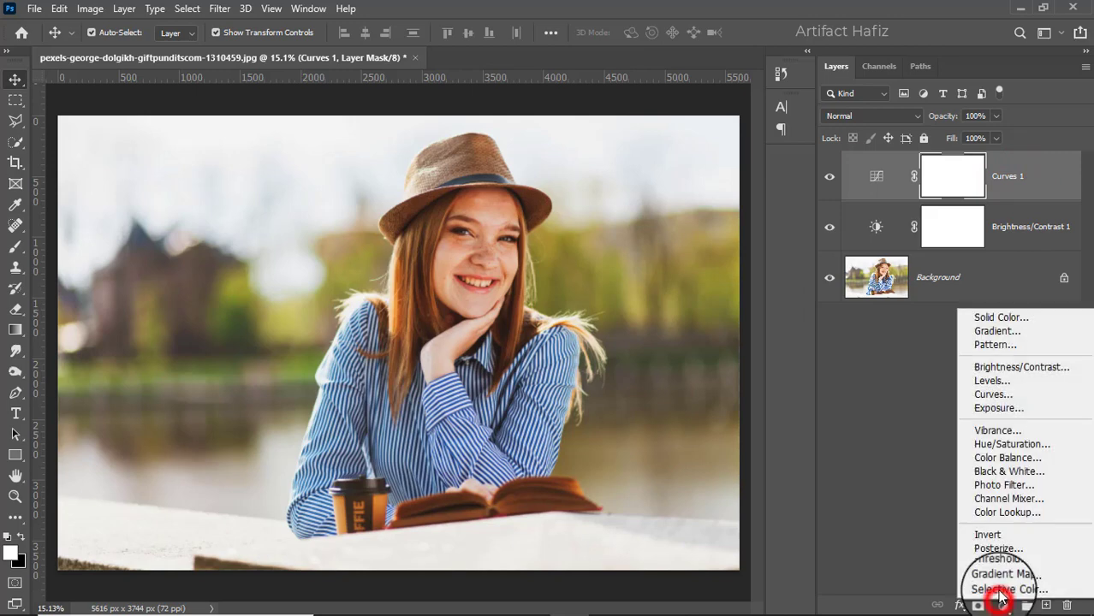
click(996, 513)
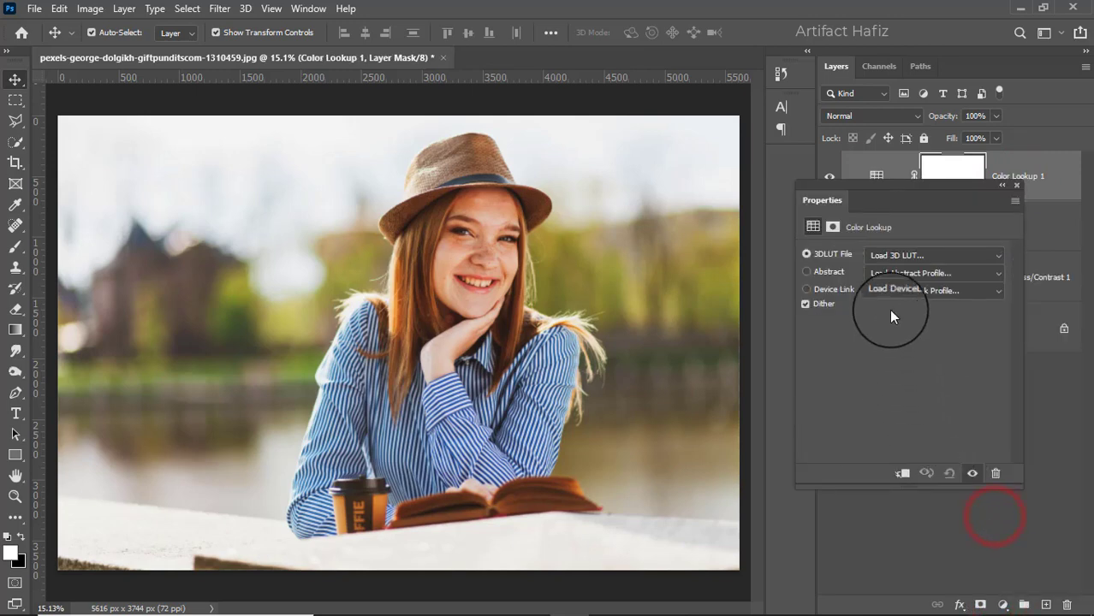
click(896, 257)
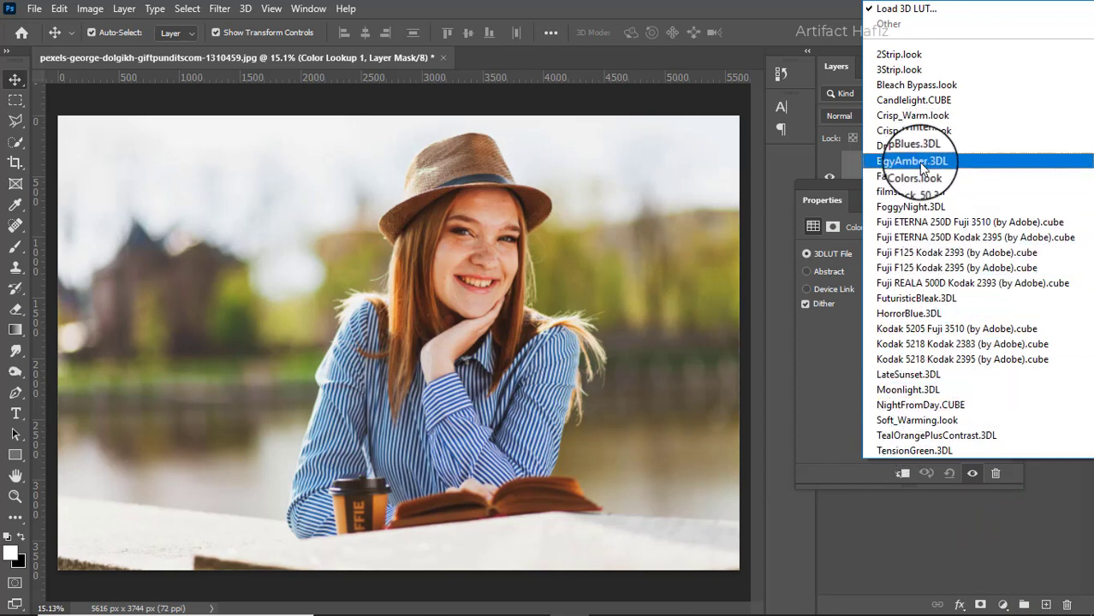
click(918, 177)
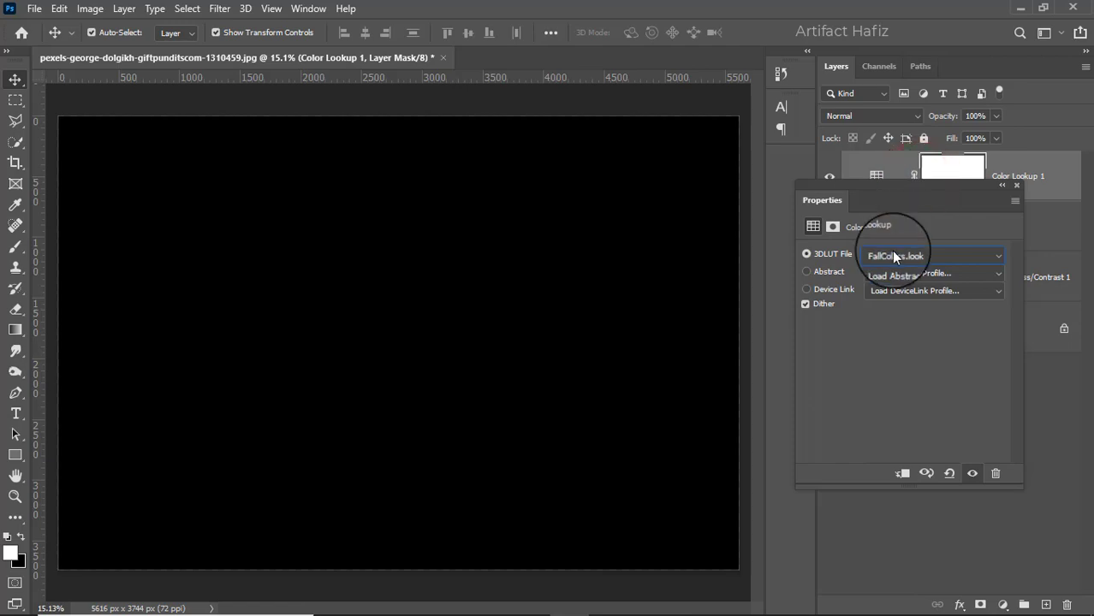
click(891, 253)
click(900, 177)
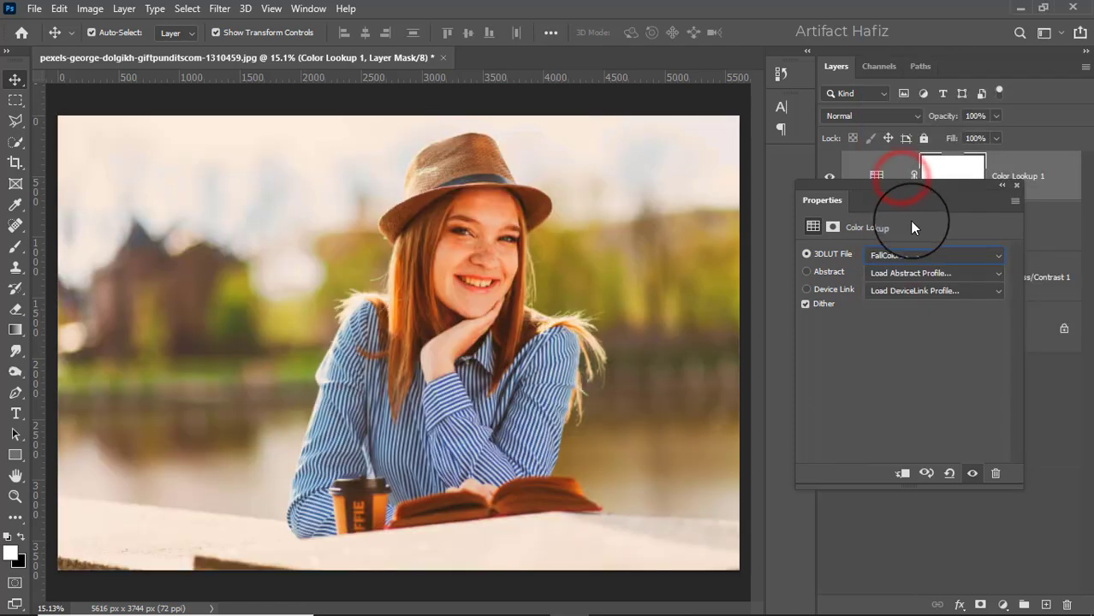
click(1016, 186)
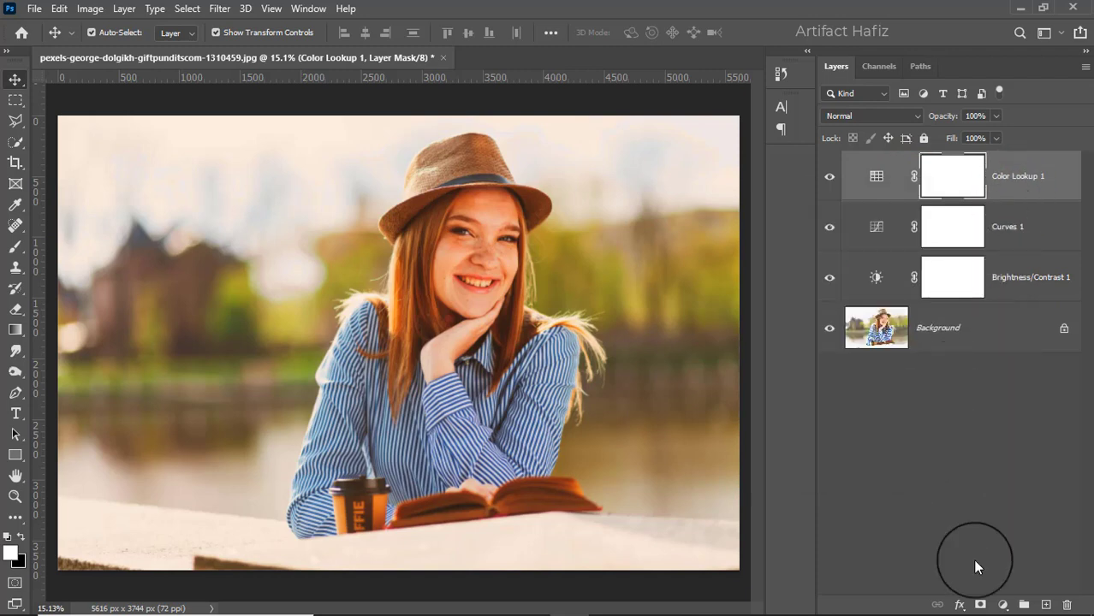
Add a second Color Lookup adjustment layer and apply the Soft_Warming.look 3D LUT
click(1003, 605)
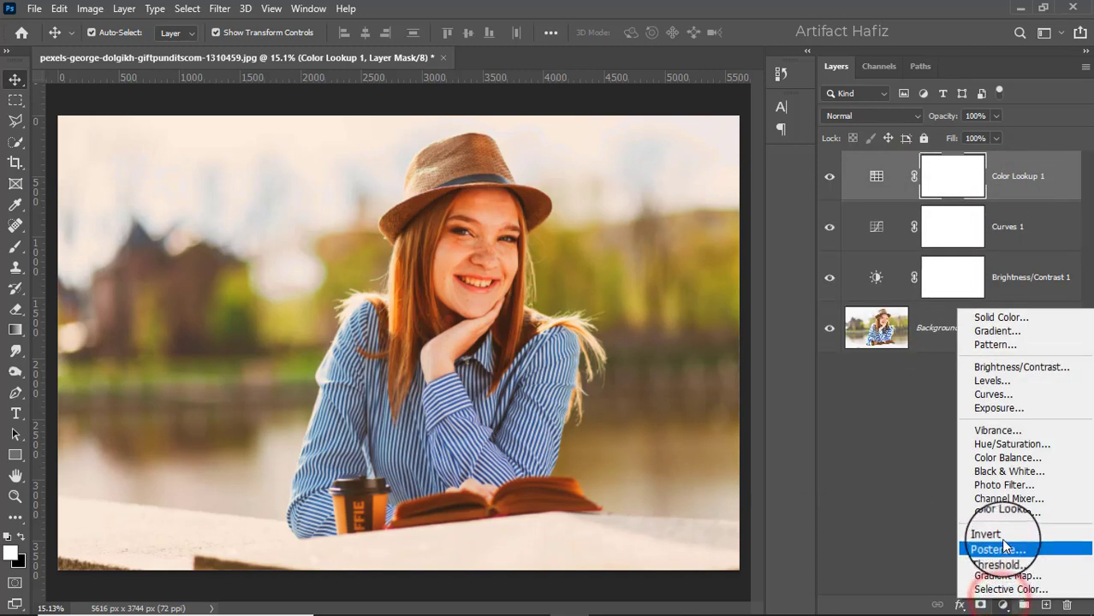
click(1003, 512)
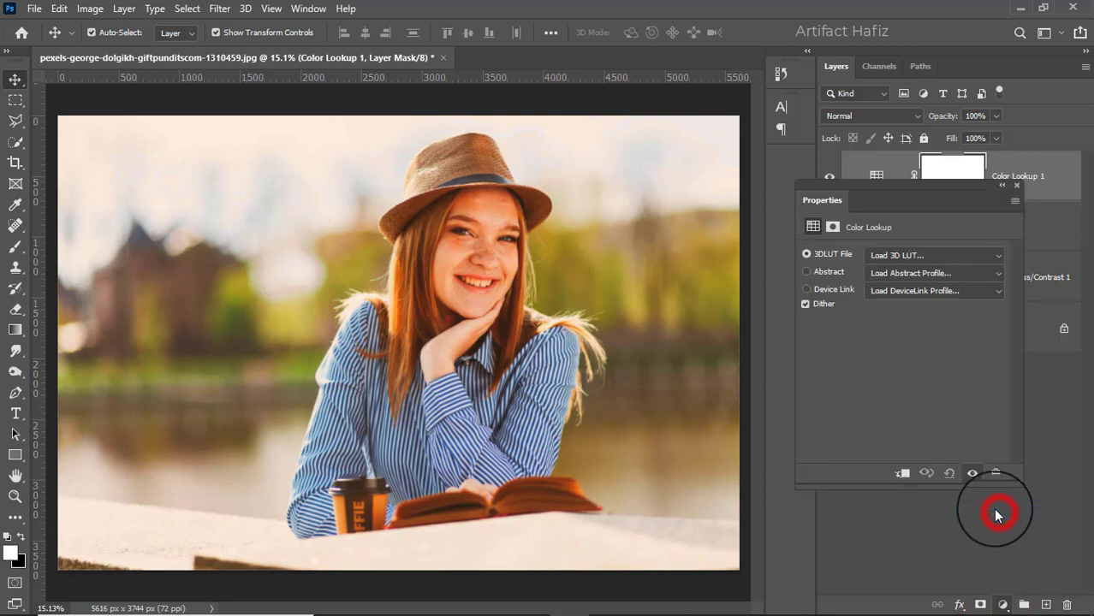
click(908, 257)
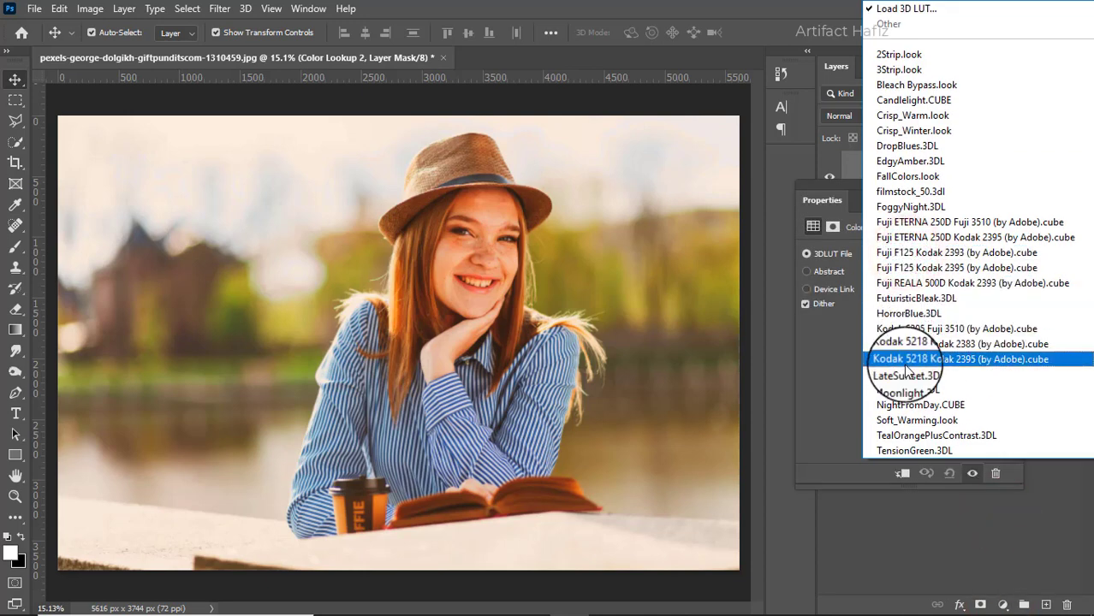
click(903, 420)
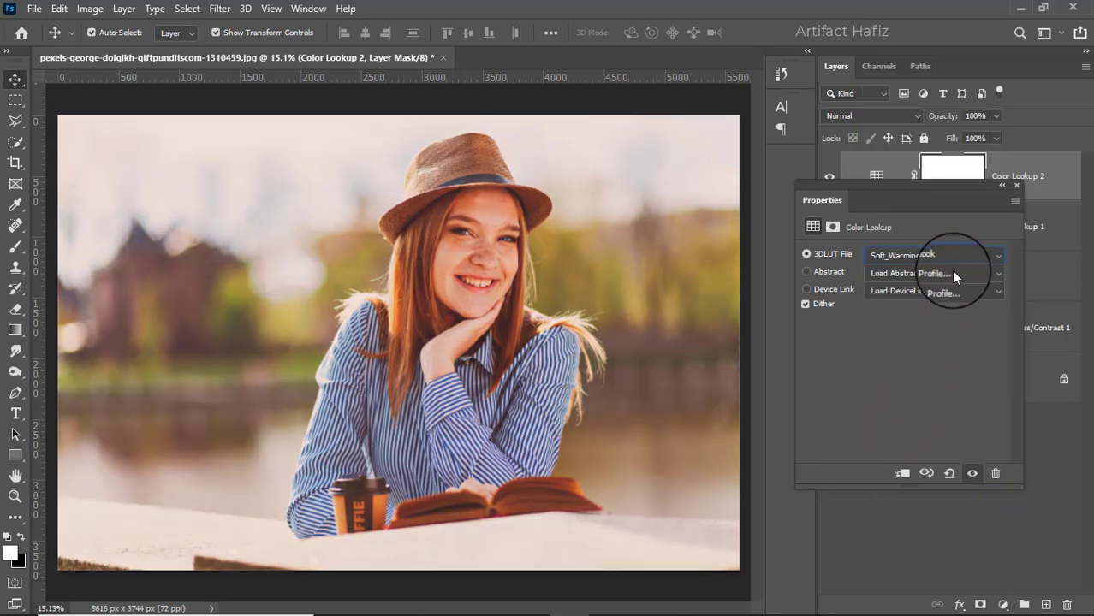
click(1017, 182)
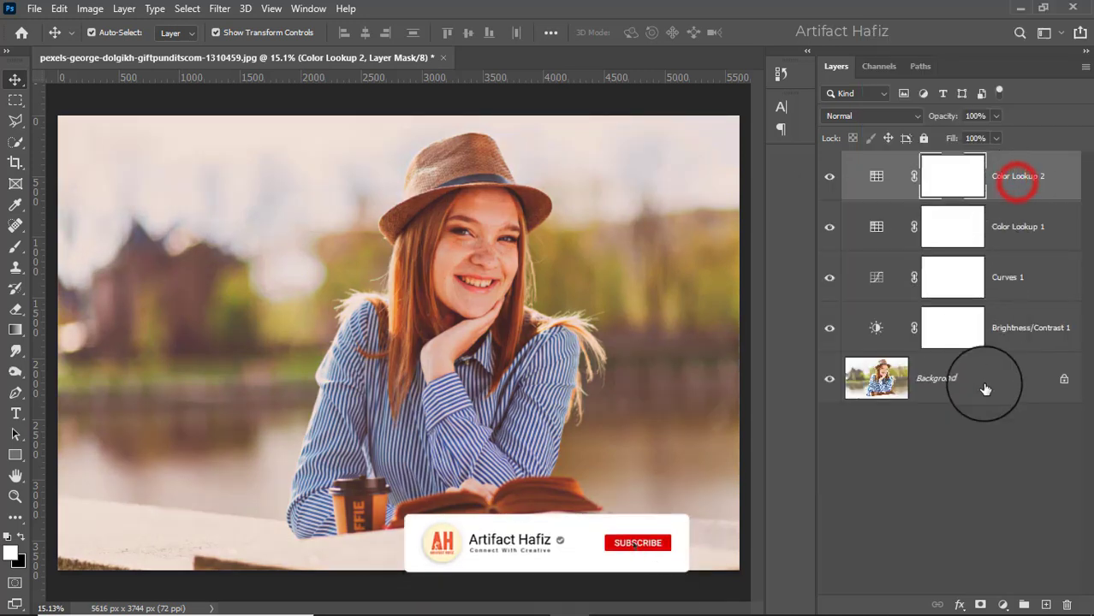
Add a Levels adjustment layer and raise its RGB shadow input level to 26
click(1004, 605)
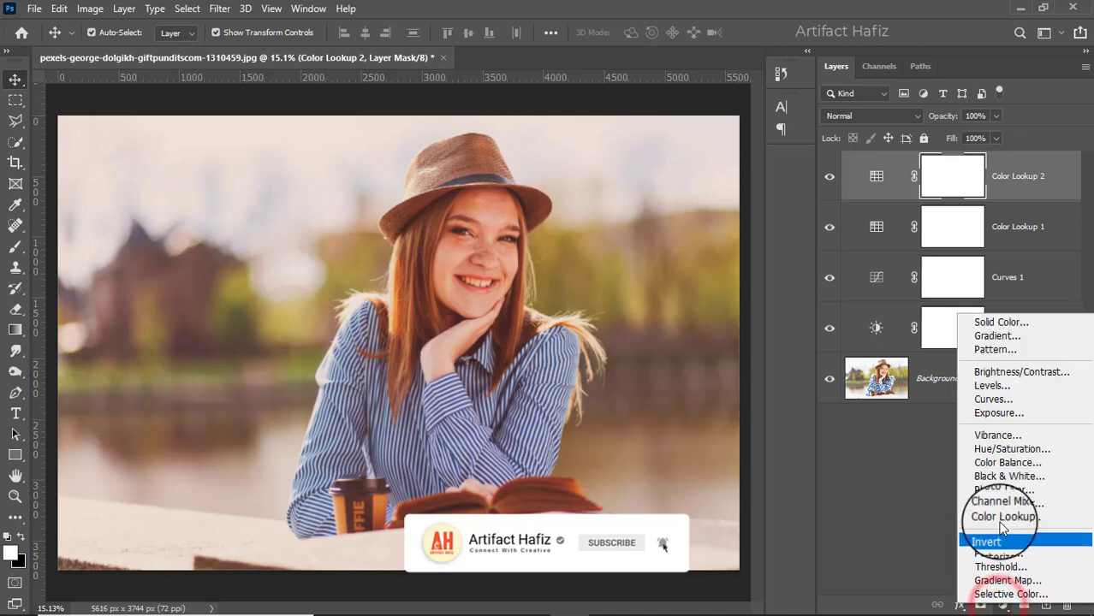
click(991, 386)
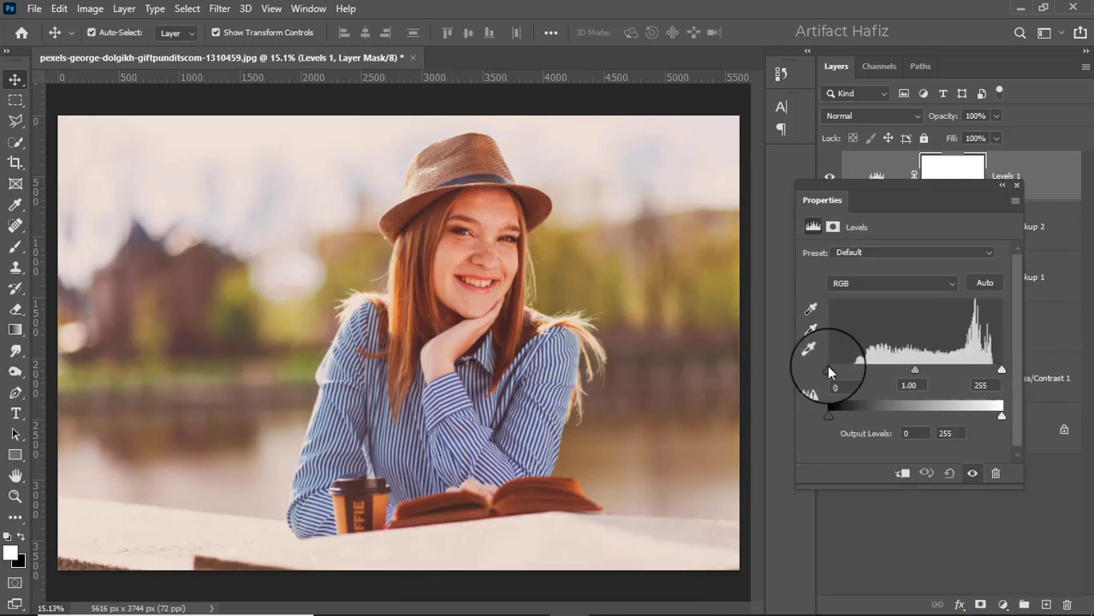
drag(828, 371, 846, 370)
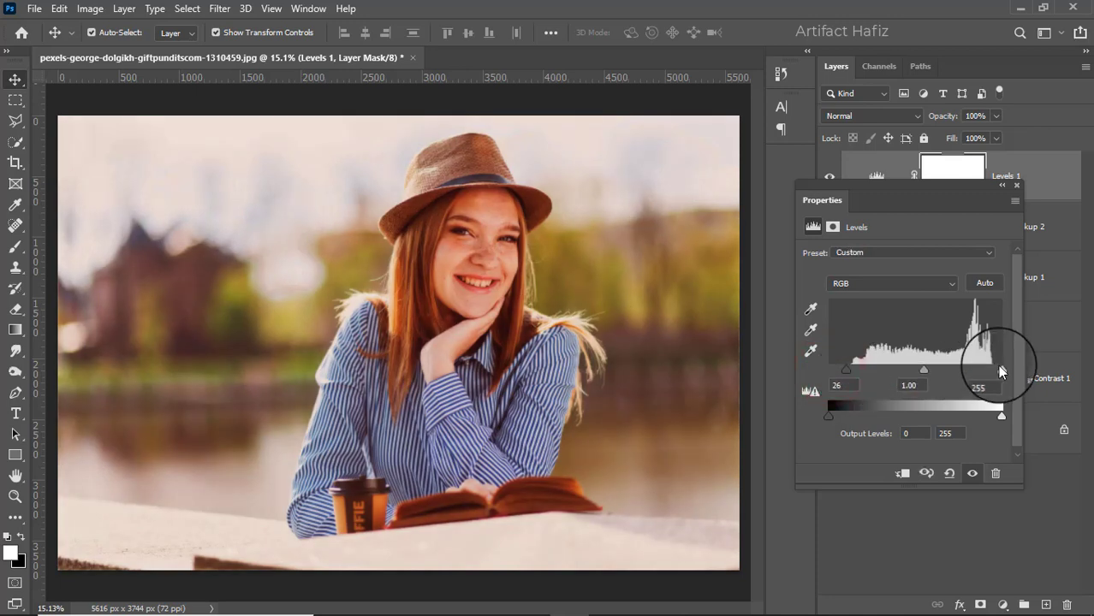
click(1000, 370)
click(1017, 185)
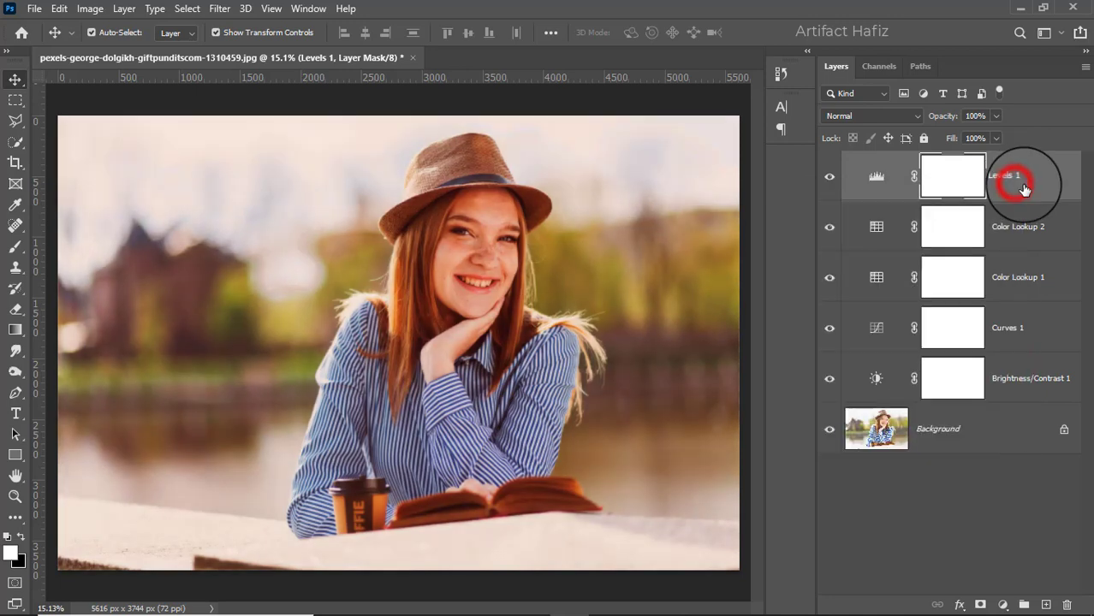
Stamp all visible layers into a new layer above Levels and convert it for smart filters
click(1026, 189)
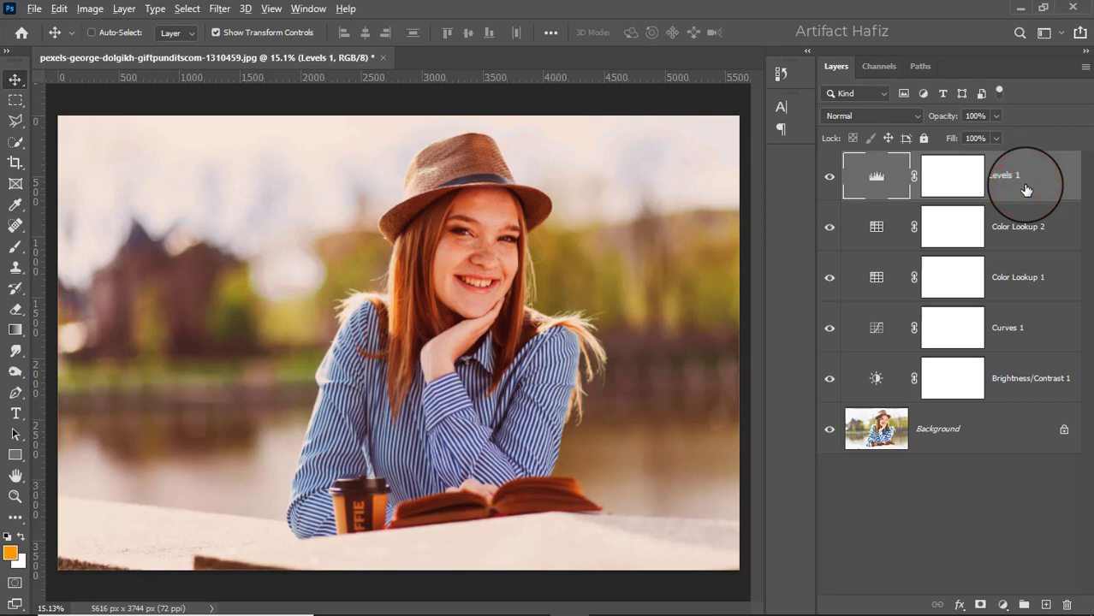
key(ctrl+alt+shift+e)
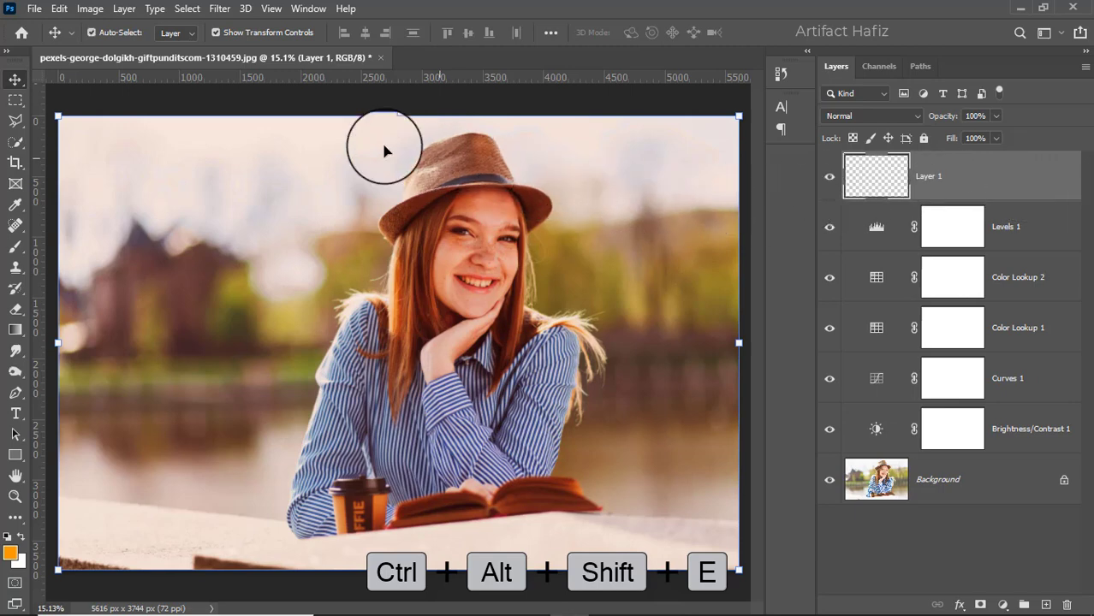
click(220, 8)
click(227, 45)
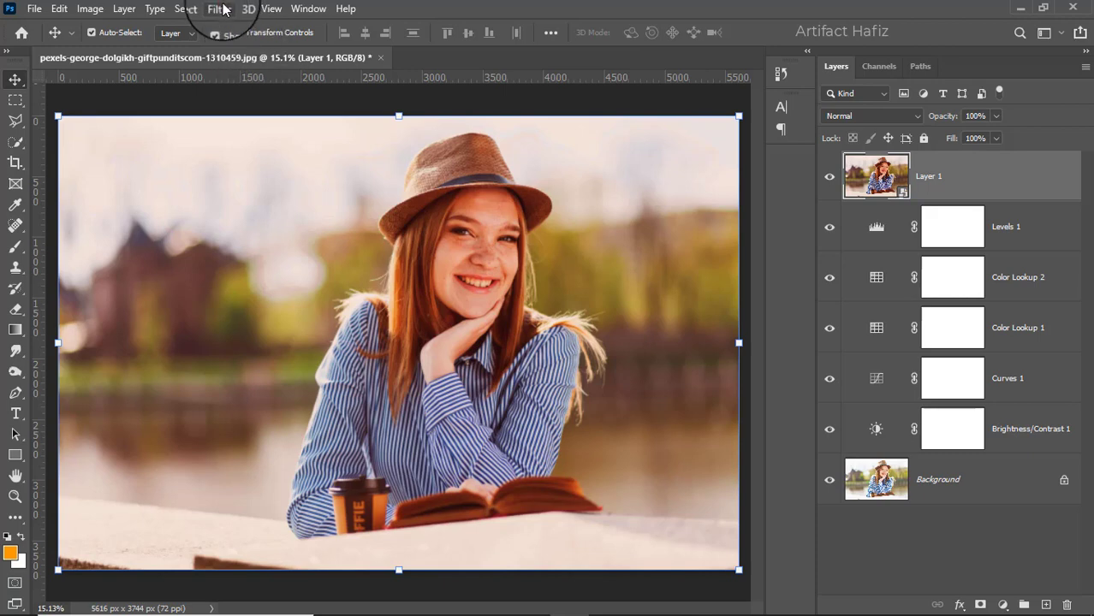
Open the Camera Raw filter on the stamped layer and set Exposure -0.40, Contrast +3, Highlights -60, Shadows +5, Whites +24 and Blacks +54
click(220, 8)
click(247, 129)
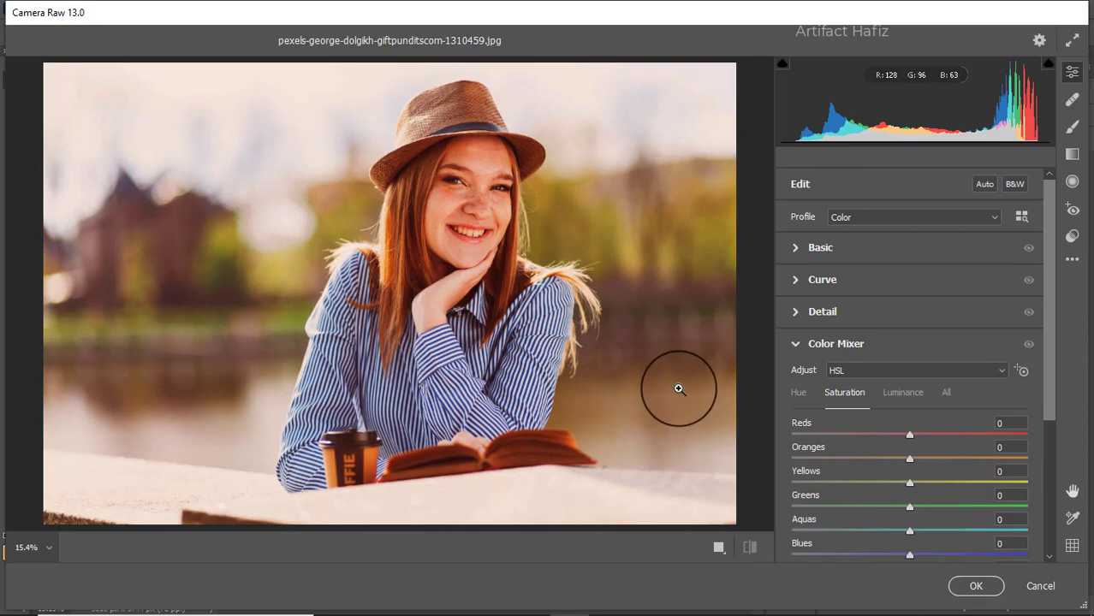
click(795, 247)
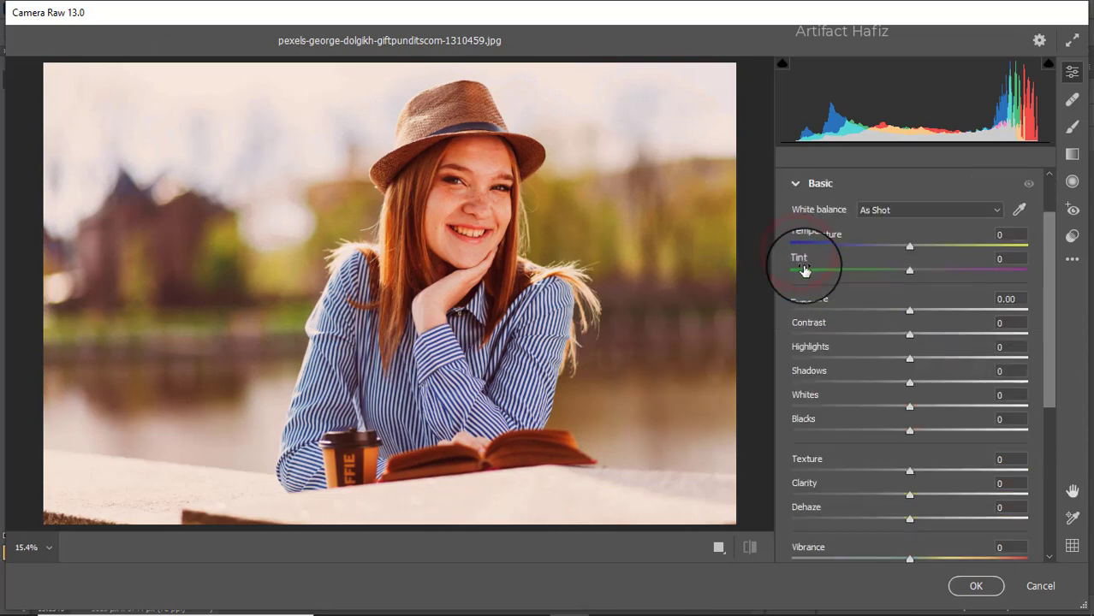
drag(909, 313, 899, 310)
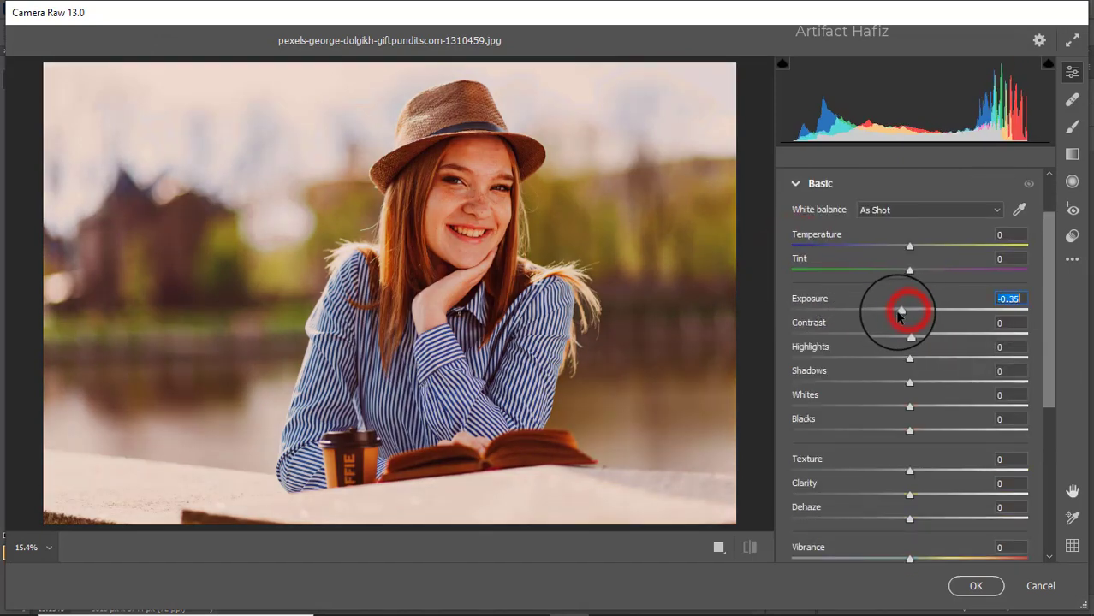
drag(911, 360, 838, 363)
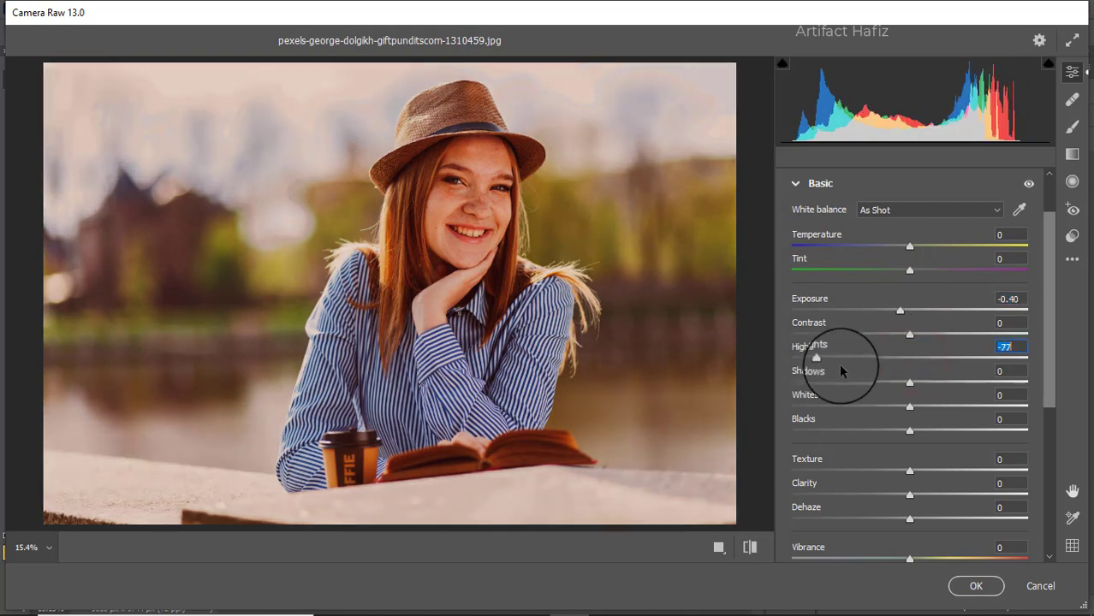
drag(909, 334, 913, 336)
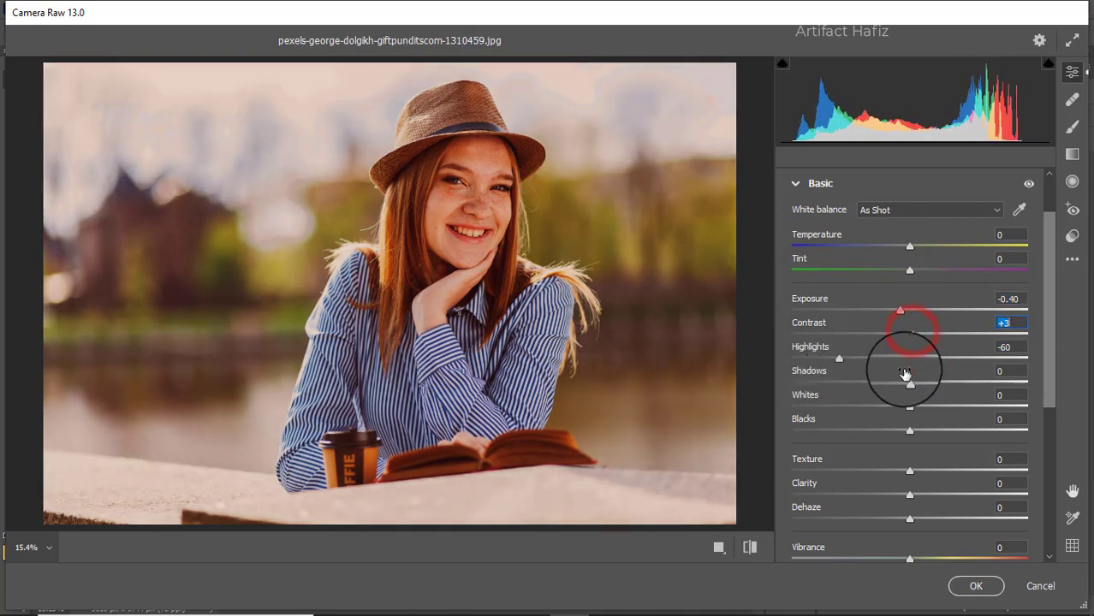
drag(909, 382, 971, 434)
Set the Basic adjustments to Texture -11, Clarity +6, Dehaze +5, Vibrance +57 and Saturation -5
drag(910, 471, 916, 497)
scroll(913, 424, down, 2)
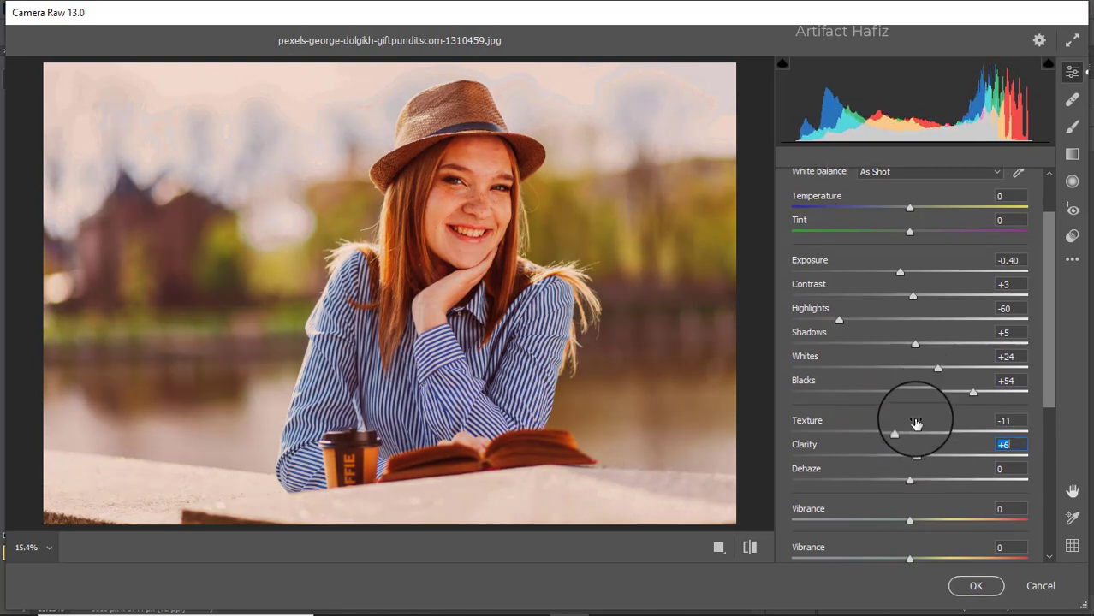
drag(912, 442, 947, 479)
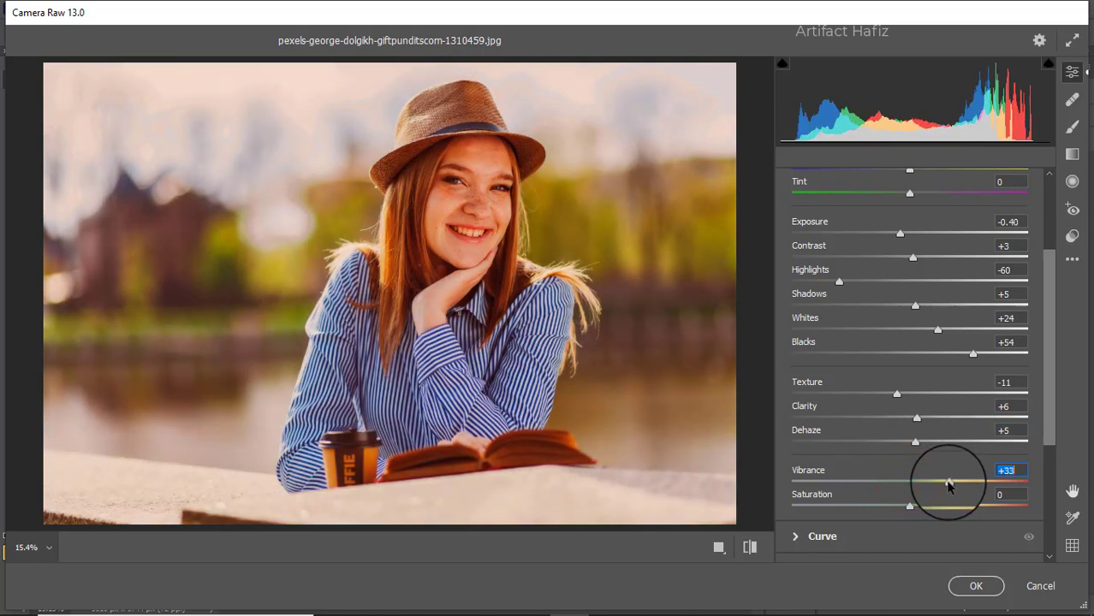
drag(928, 486, 976, 485)
drag(910, 506, 904, 505)
On the blue channel curve, lift the black point to output 8, lower the shadows slightly and raise highlights from input 190 to output 195
scroll(908, 467, down, 2)
scroll(908, 462, down, 2)
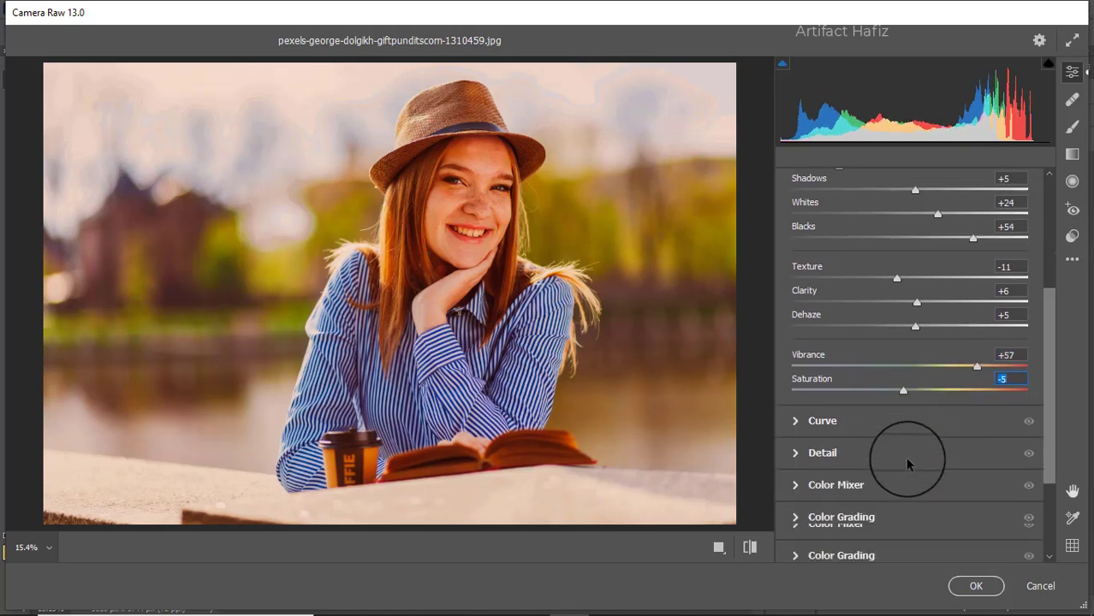
click(852, 420)
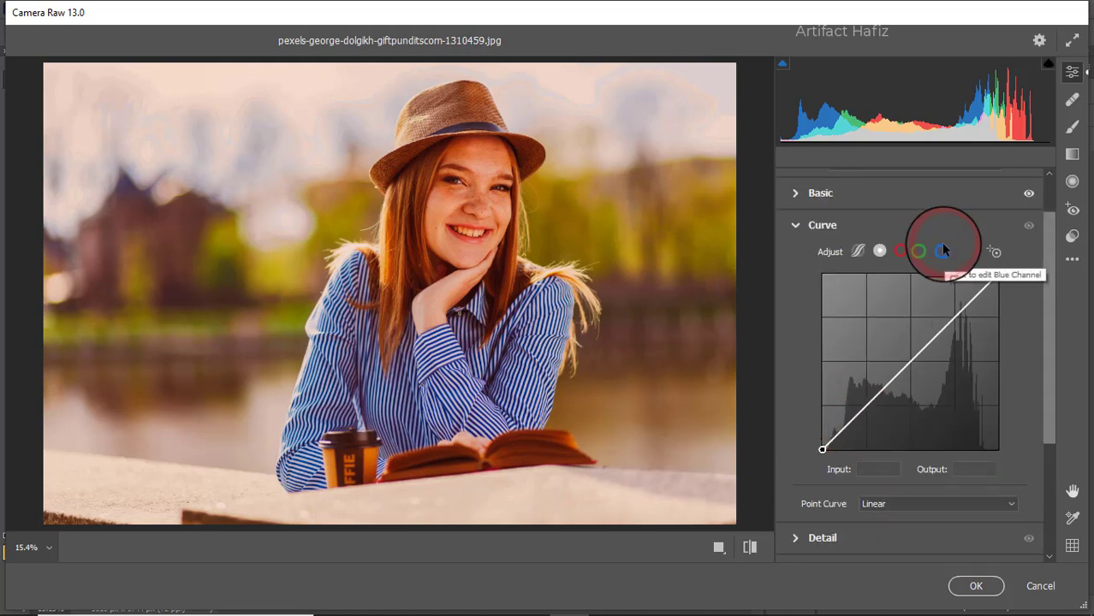
click(943, 250)
drag(823, 449, 822, 443)
click(864, 406)
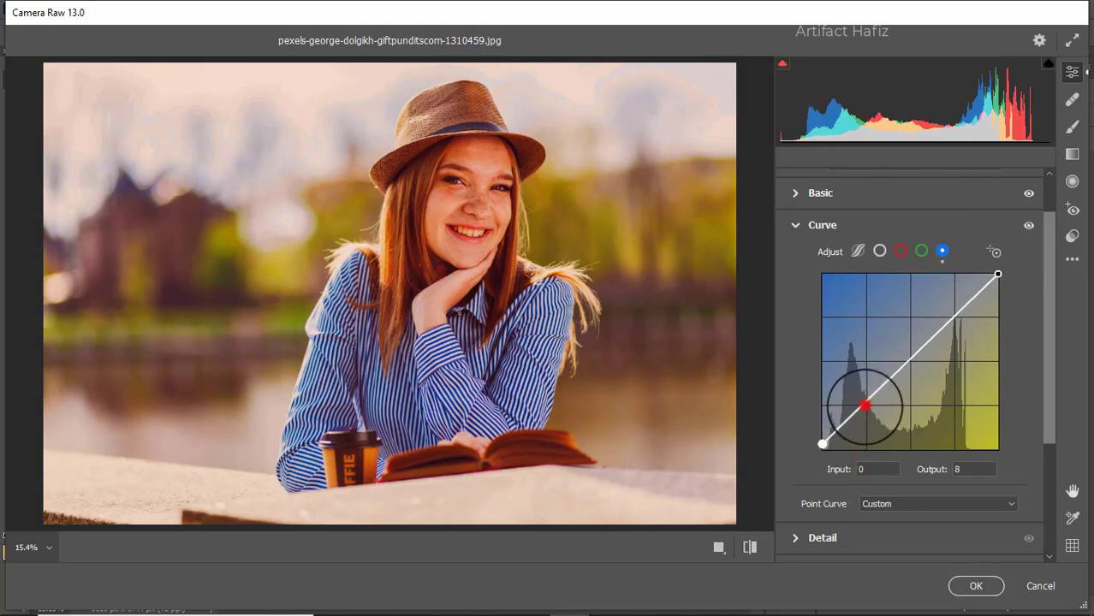
click(953, 319)
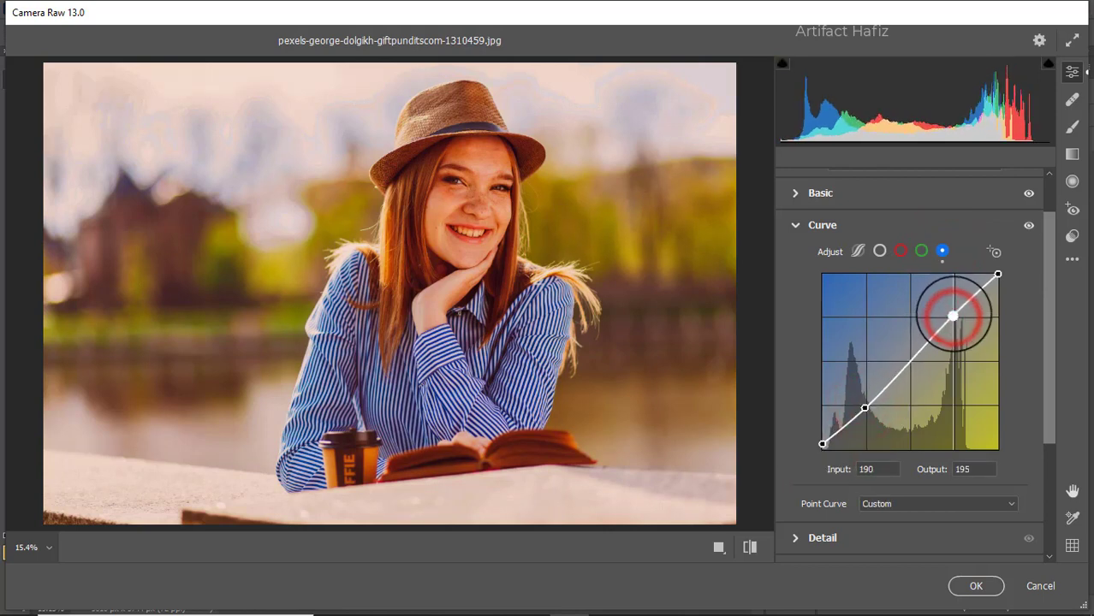
Shape a gentle S-curve on the green channel with a slightly lowered shadow point and a highlight point at input 189, output 194
click(921, 251)
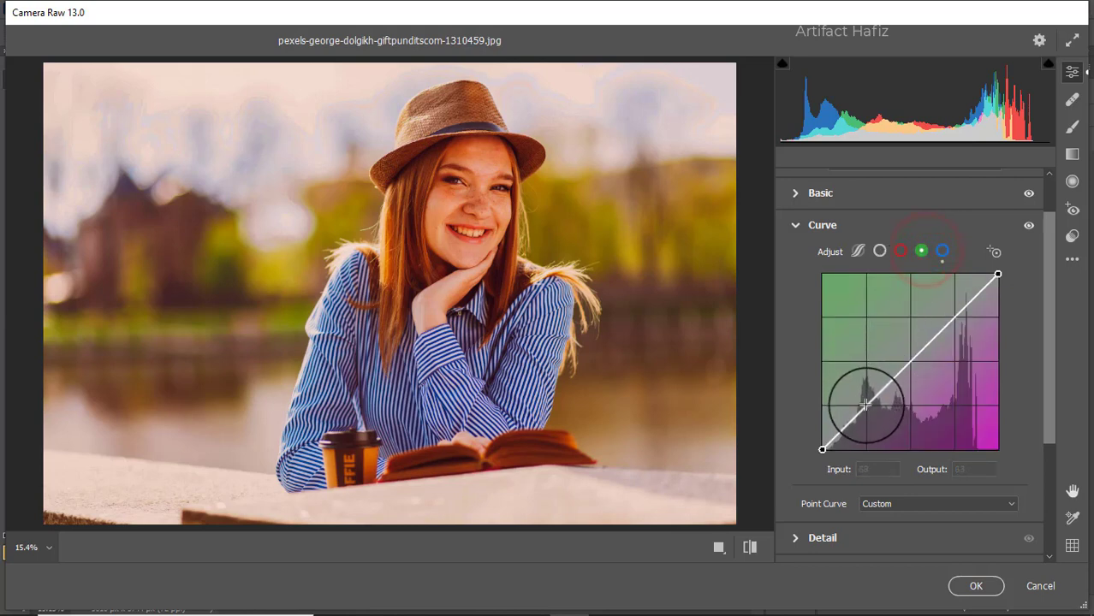
click(867, 407)
click(953, 314)
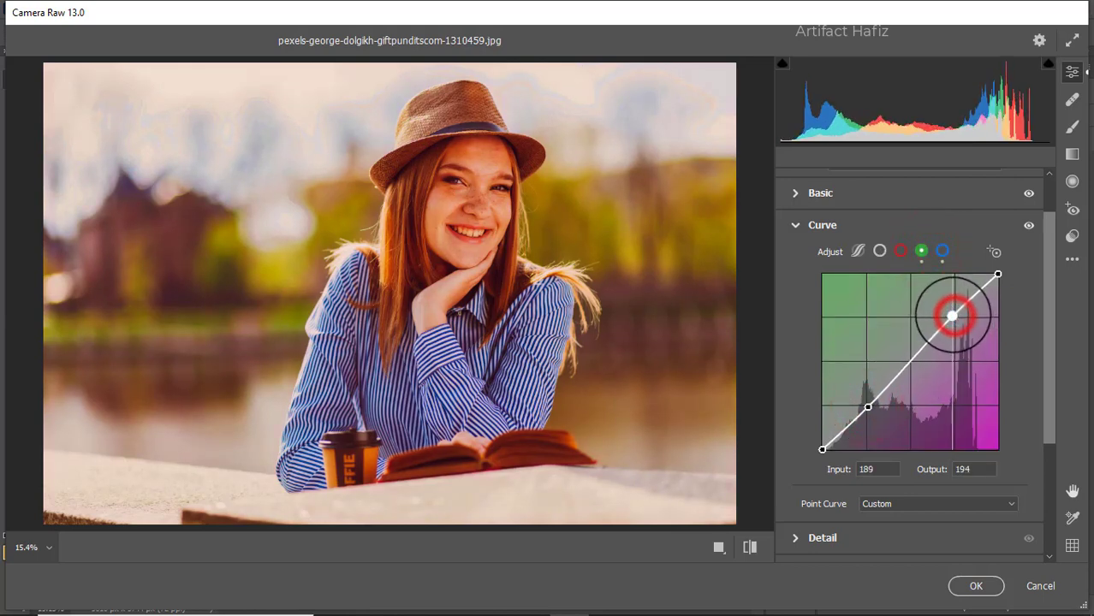
Shape the red channel curve with a shadow point at about input 66, output 63 and a highlight point at input 188, output 197
click(900, 251)
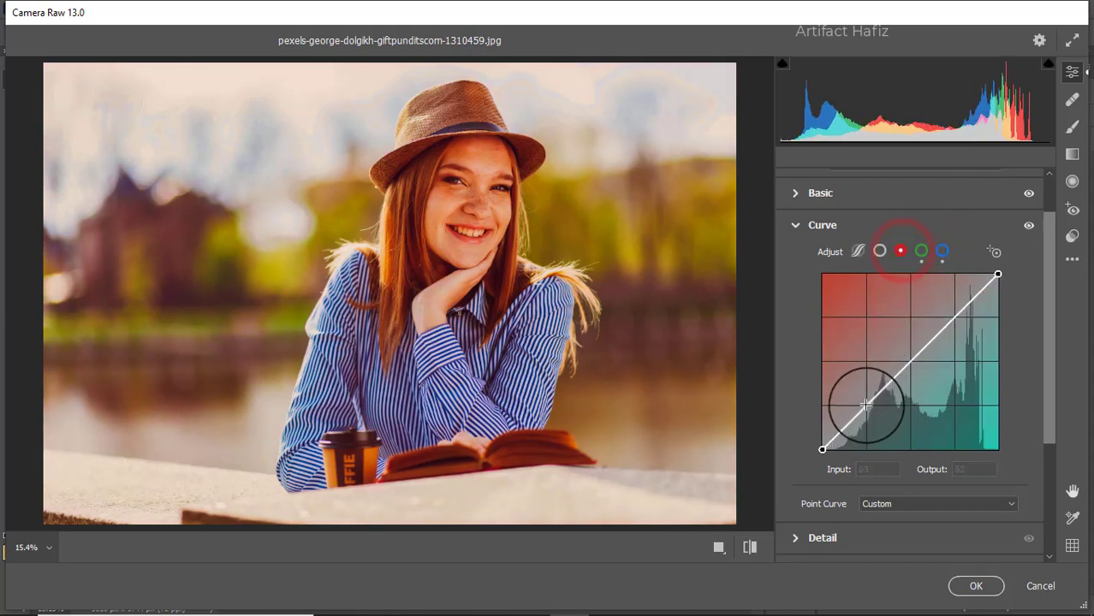
click(868, 407)
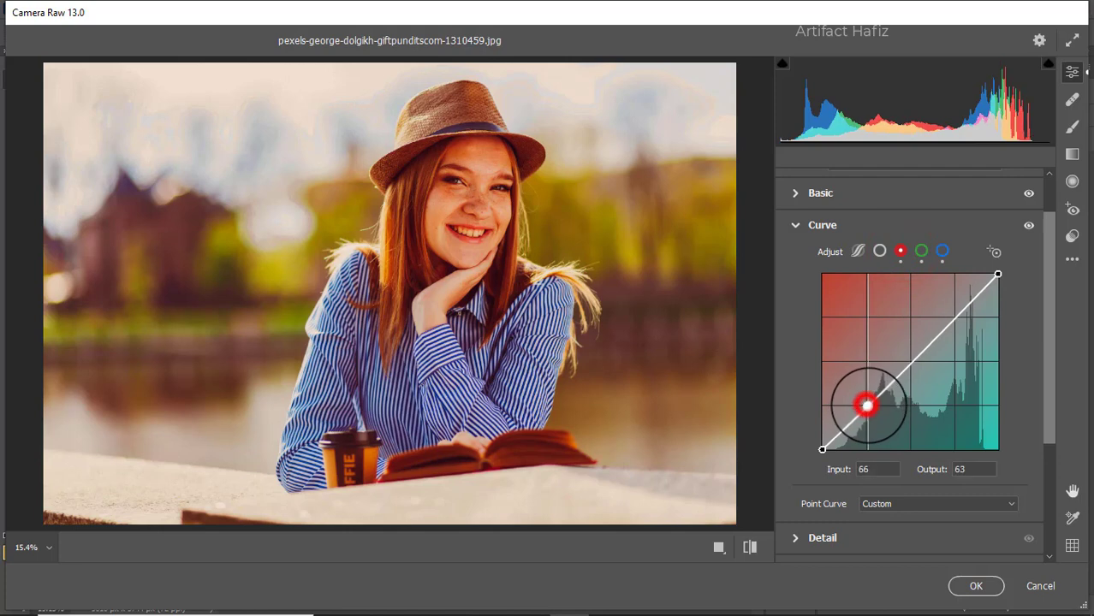
click(953, 313)
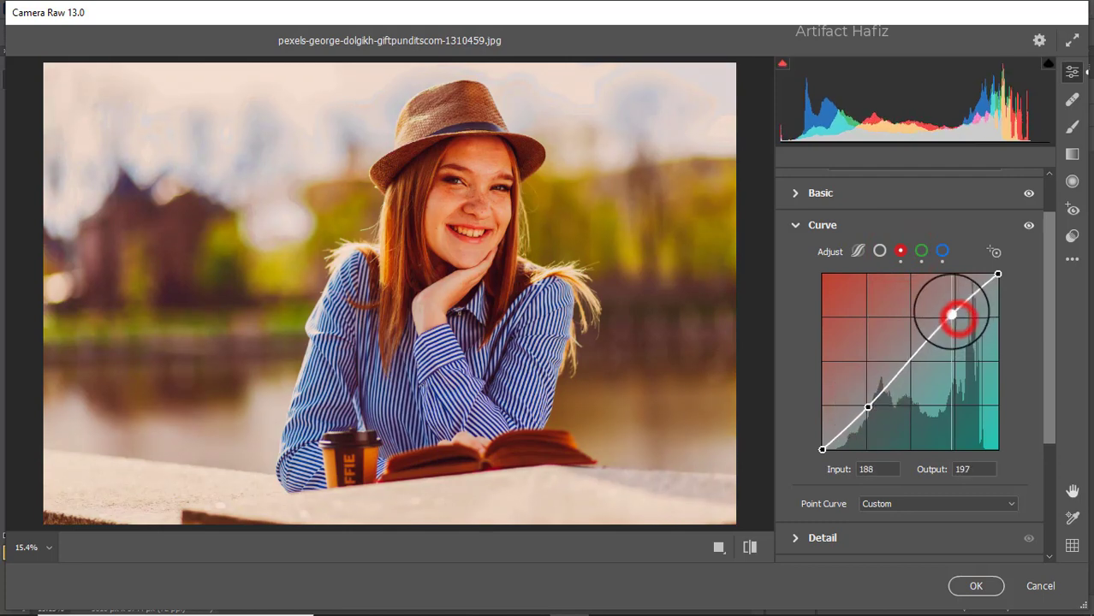
Shape the composite RGB point curve with a shadow point at input 64, output 57 and a highlight point at input 184, output 192
click(878, 251)
click(866, 410)
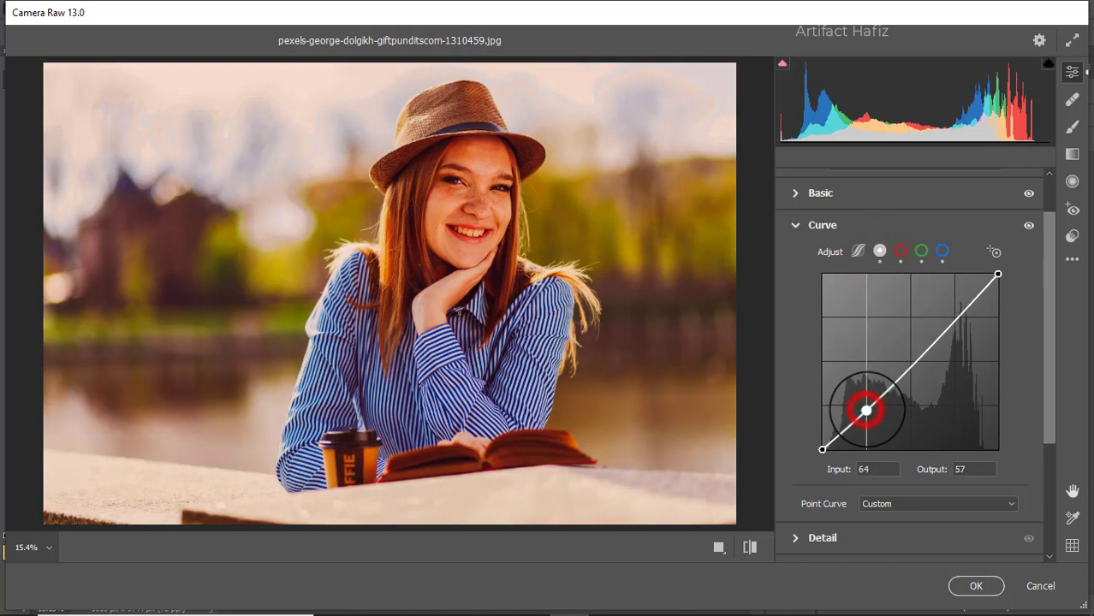
click(951, 319)
drag(951, 318, 949, 318)
Set the Detail adjustments to Sharpening 11, Noise Reduction 9 and Color Noise Reduction 20
scroll(909, 341, down, 1)
scroll(909, 342, down, 3)
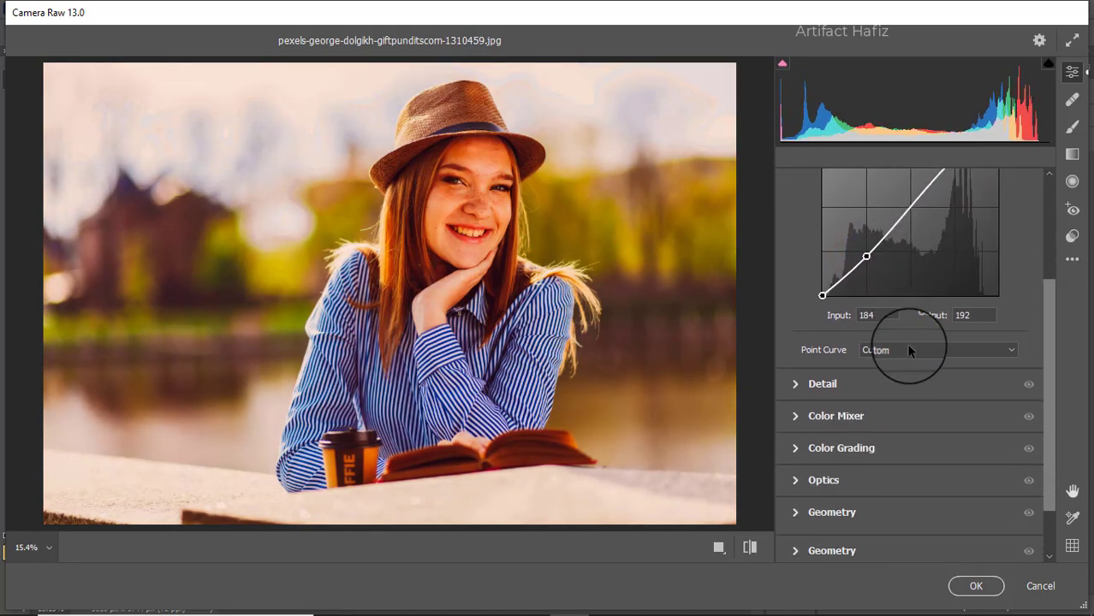
click(845, 383)
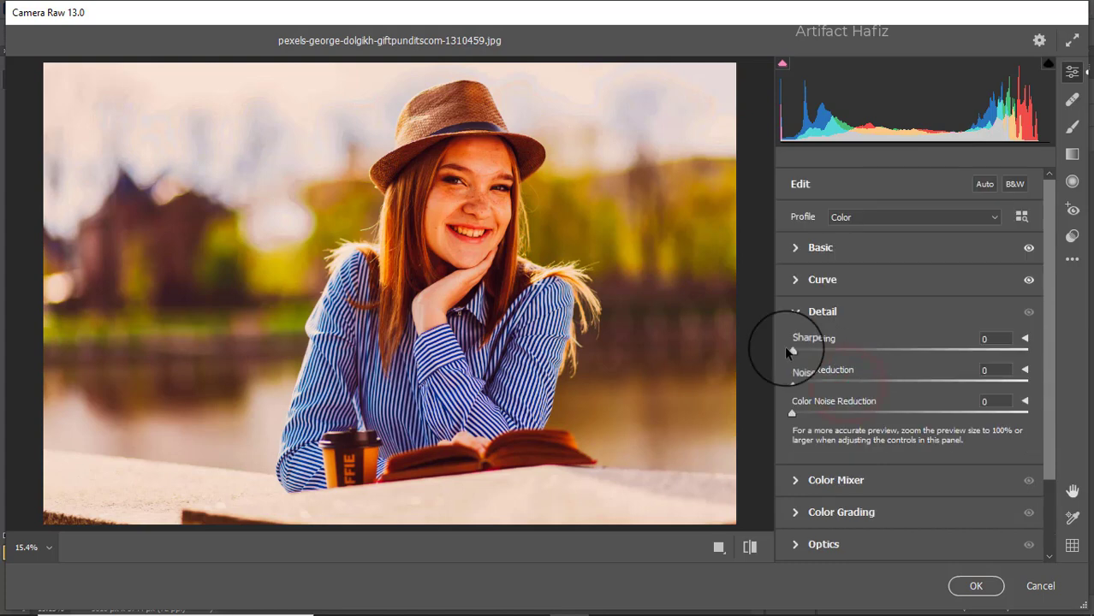
drag(792, 350, 861, 358)
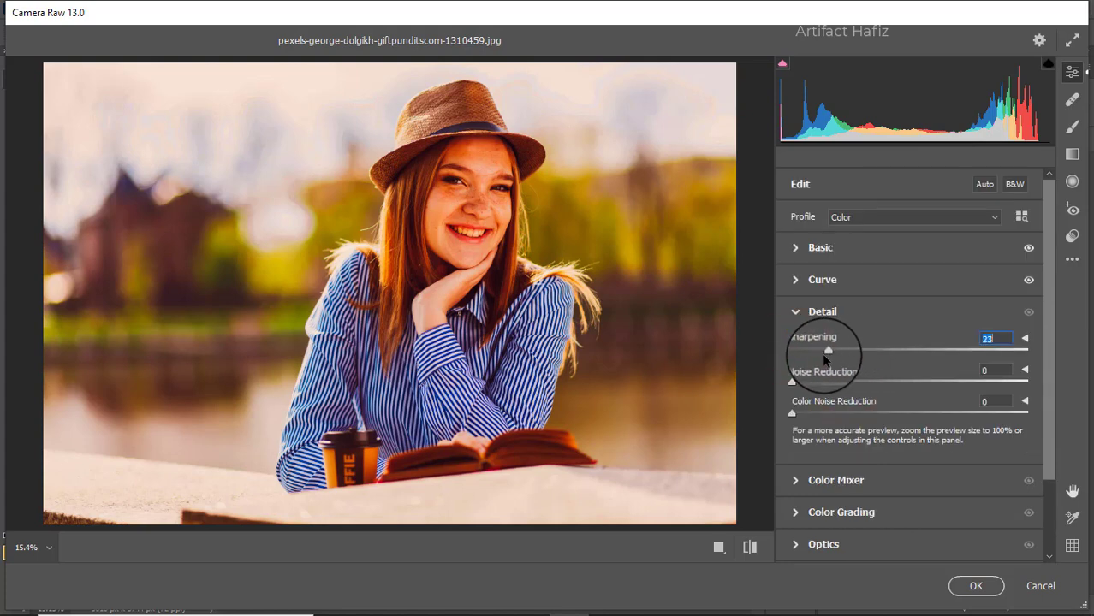
drag(805, 382, 842, 418)
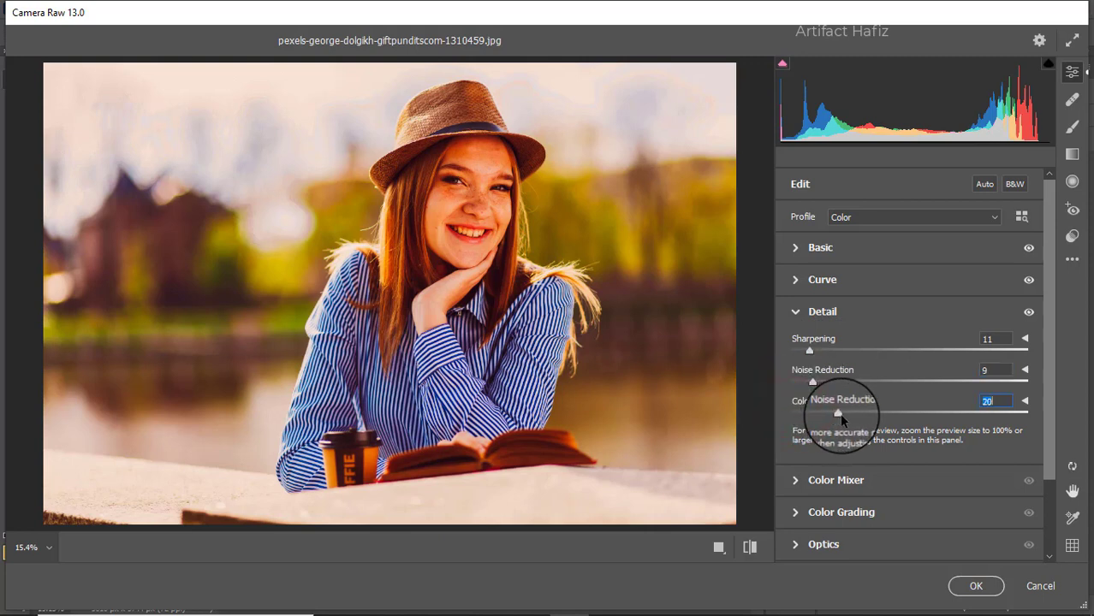
Set the Color Mixer saturation to Reds +4, Yellows -76, Greens -98, Aquas +1 and Blues +5
click(818, 482)
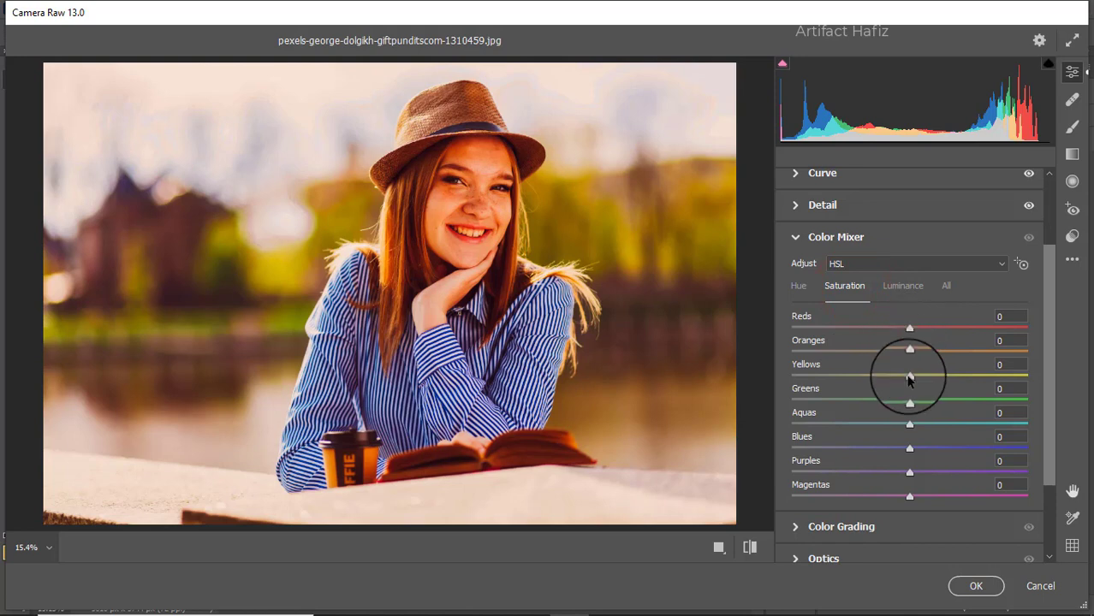
drag(910, 376, 793, 399)
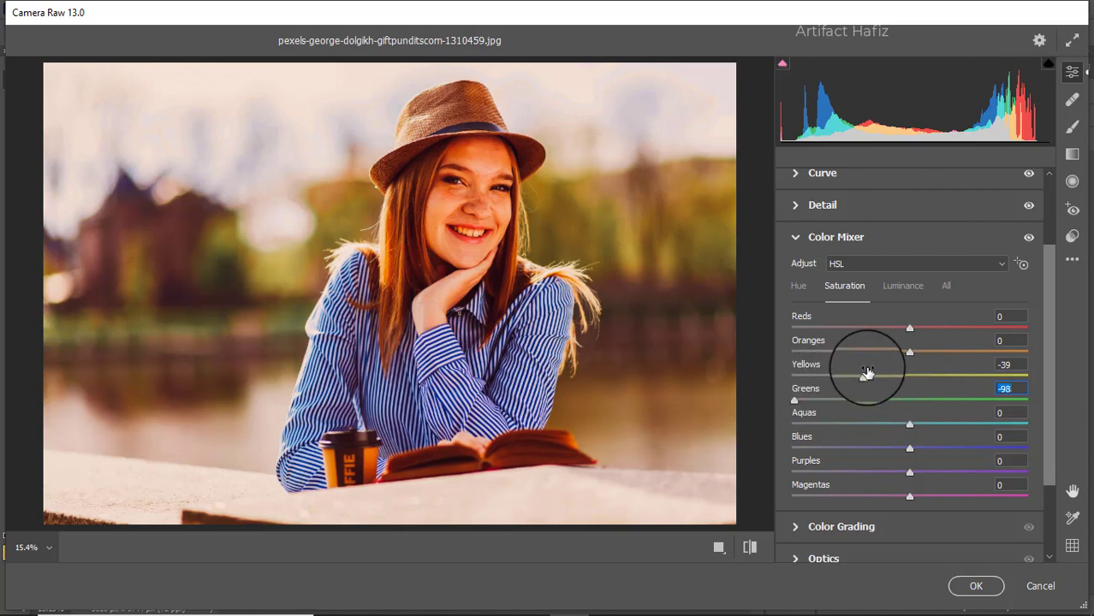
drag(864, 375, 822, 378)
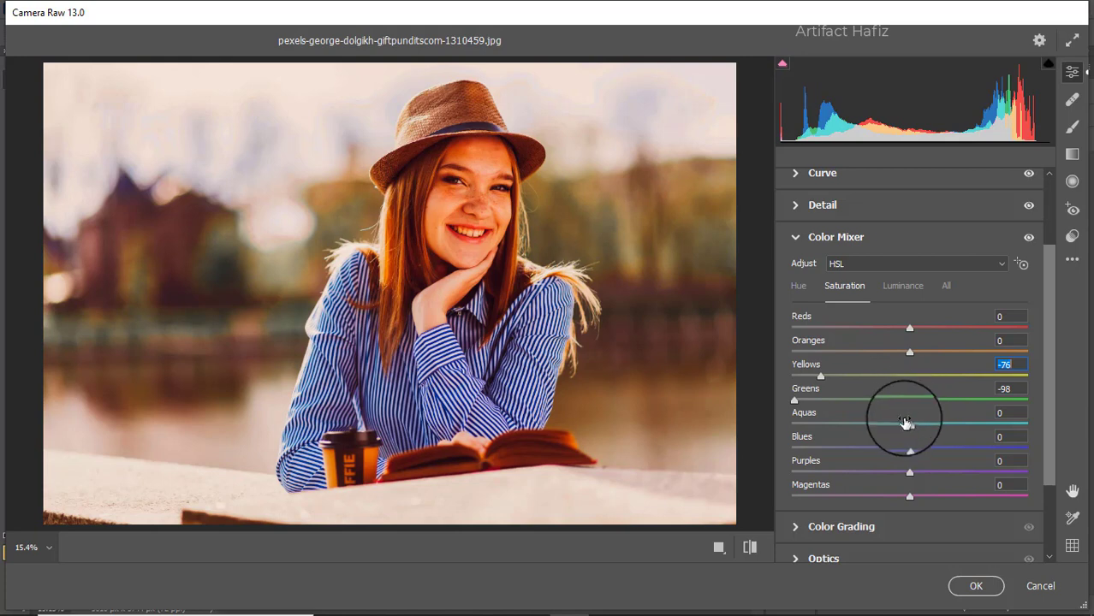
drag(909, 425, 915, 447)
mouse_move(910, 328)
mouse_down()
mouse_move(955, 332)
mouse_move(914, 332)
mouse_up()
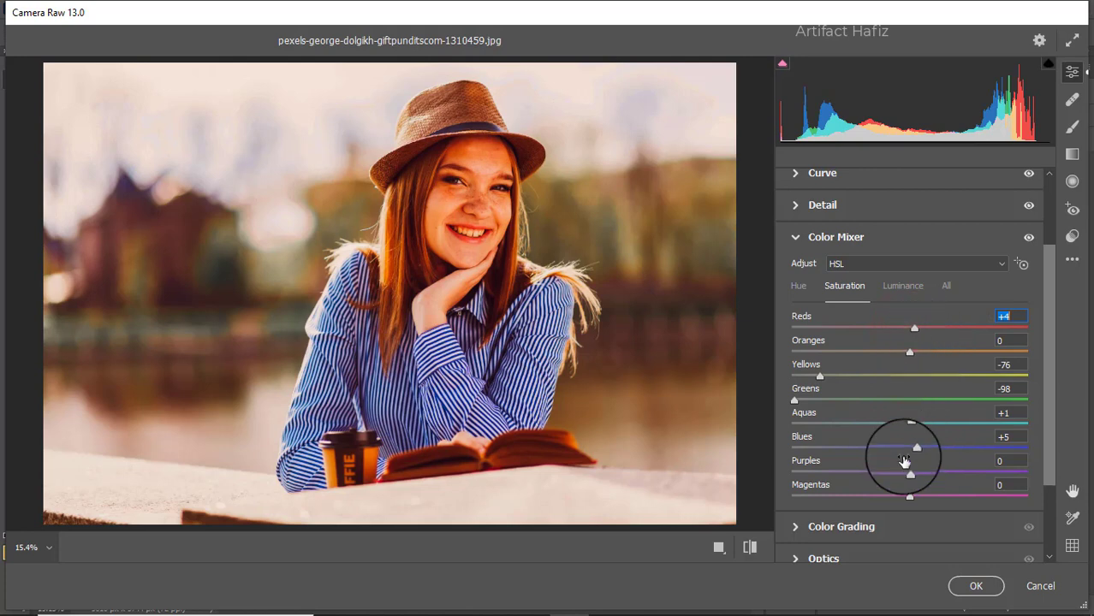
Raise the Color Mixer luminance of Oranges to +1
scroll(904, 459, down, 1)
scroll(912, 406, up, 2)
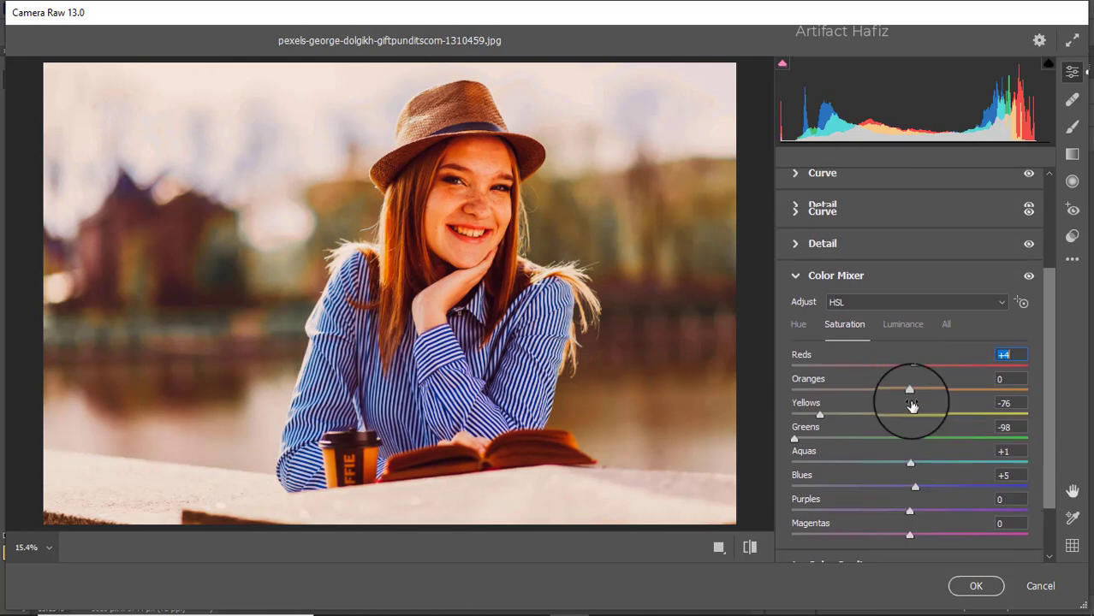
click(897, 334)
mouse_move(910, 391)
mouse_down()
mouse_move(950, 396)
mouse_move(912, 401)
mouse_up()
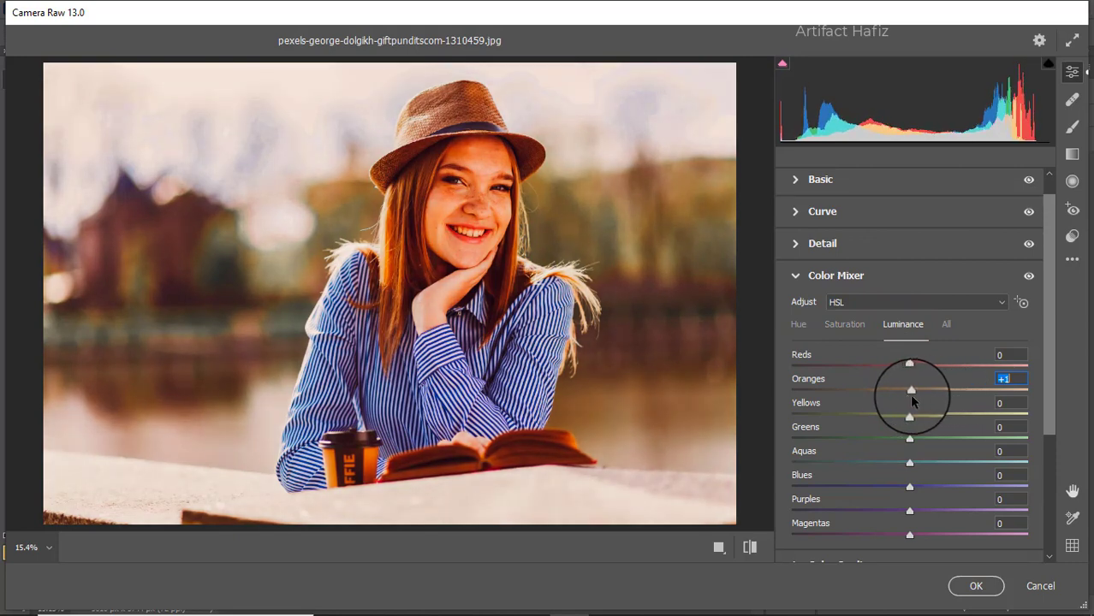
Shift the Color Mixer hues to Oranges -4, Yellows -5, Greens -12, Aquas -44 and Blues -43
click(798, 325)
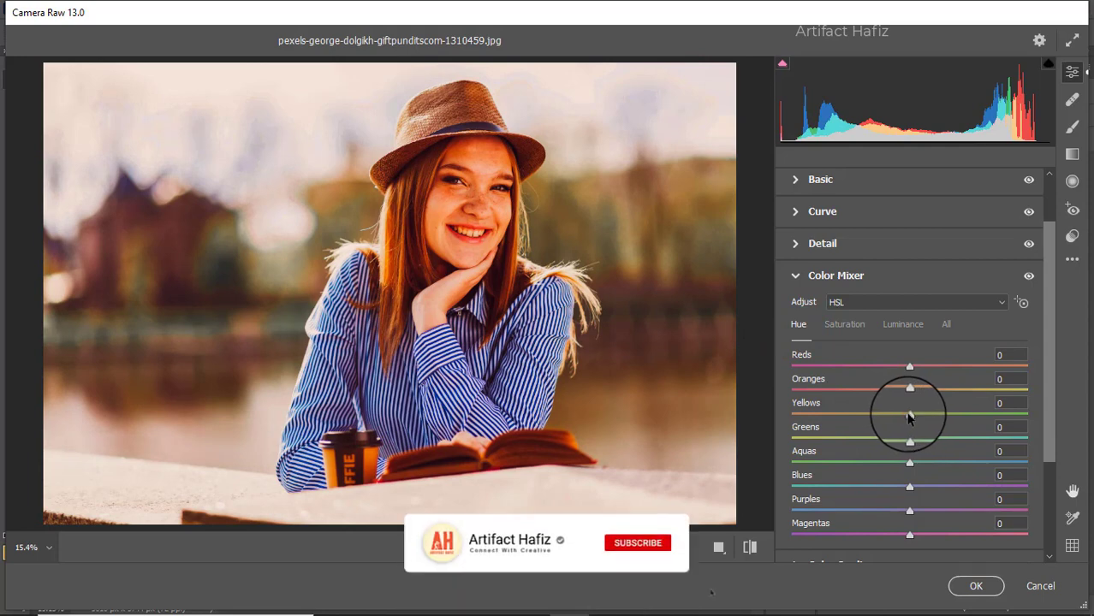
mouse_move(910, 416)
mouse_down()
mouse_move(856, 417)
mouse_move(977, 418)
mouse_move(899, 422)
mouse_up()
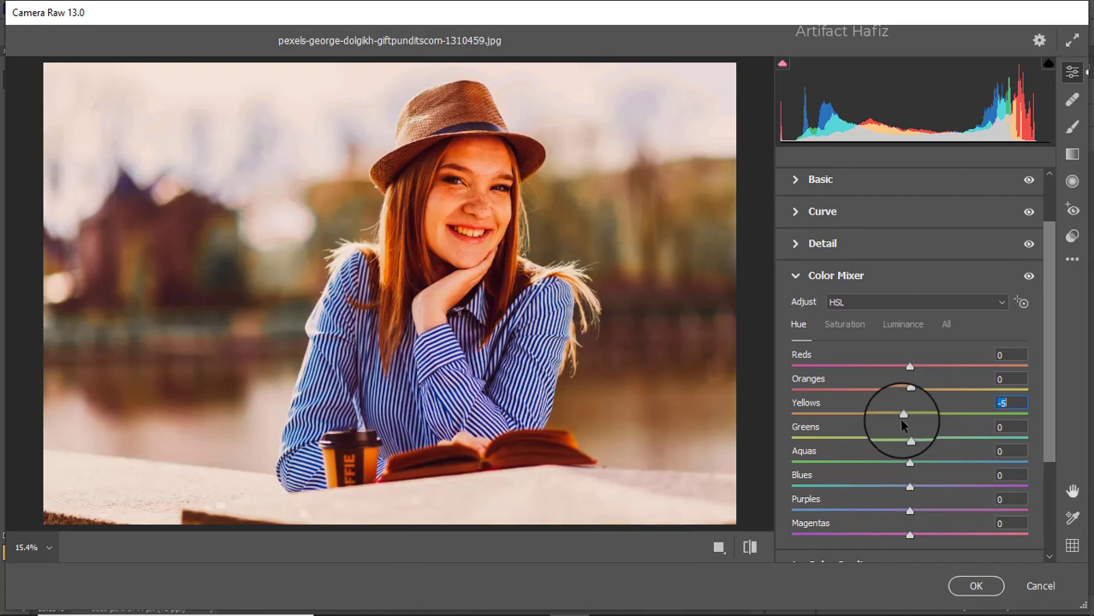
drag(957, 392, 900, 391)
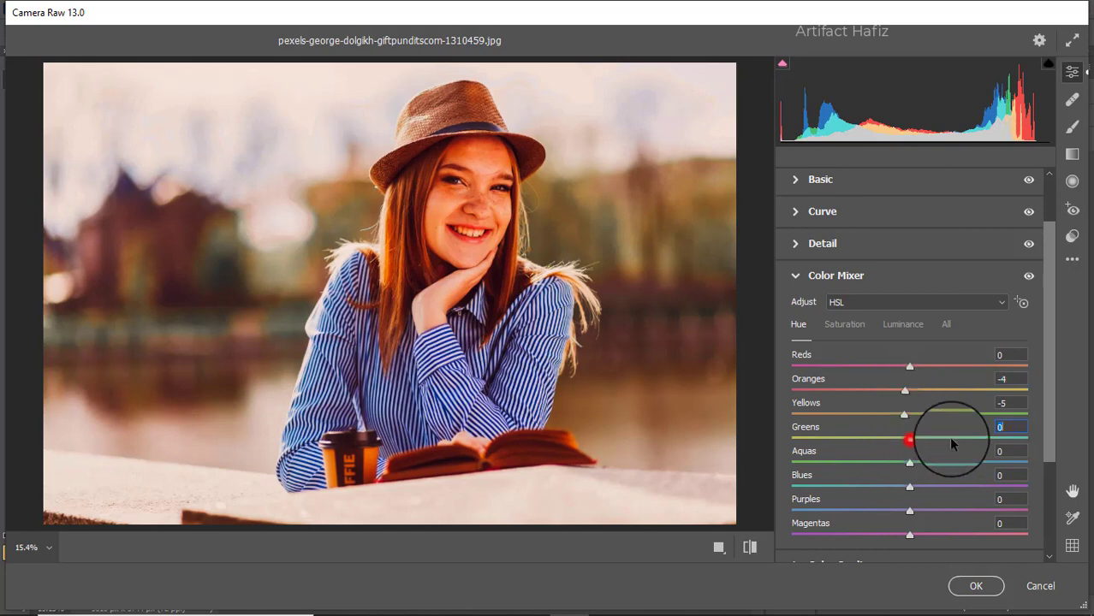
drag(971, 440, 895, 446)
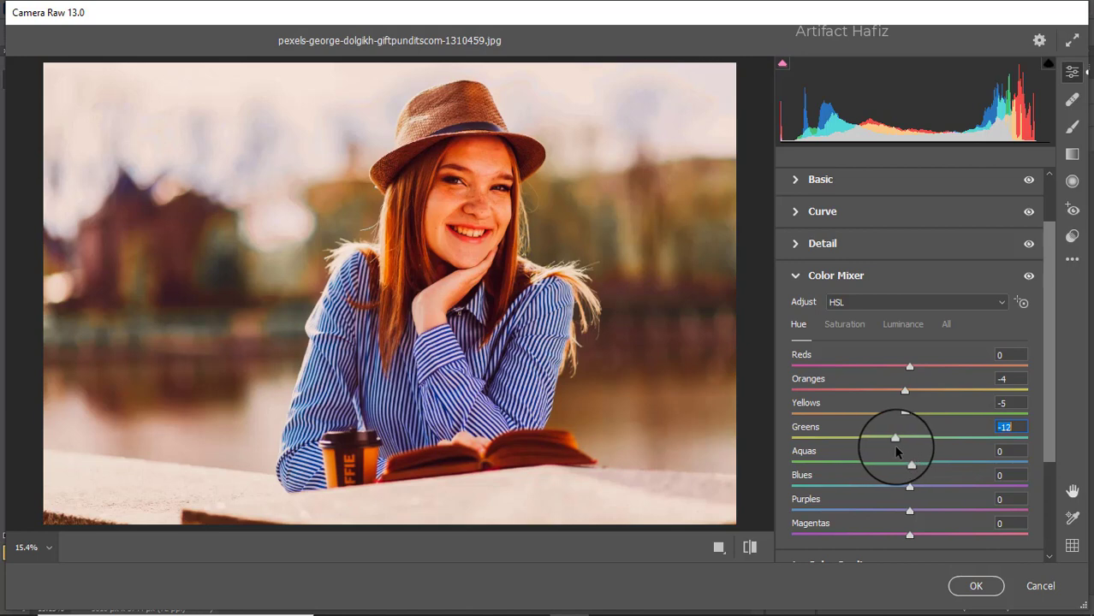
drag(912, 485, 821, 488)
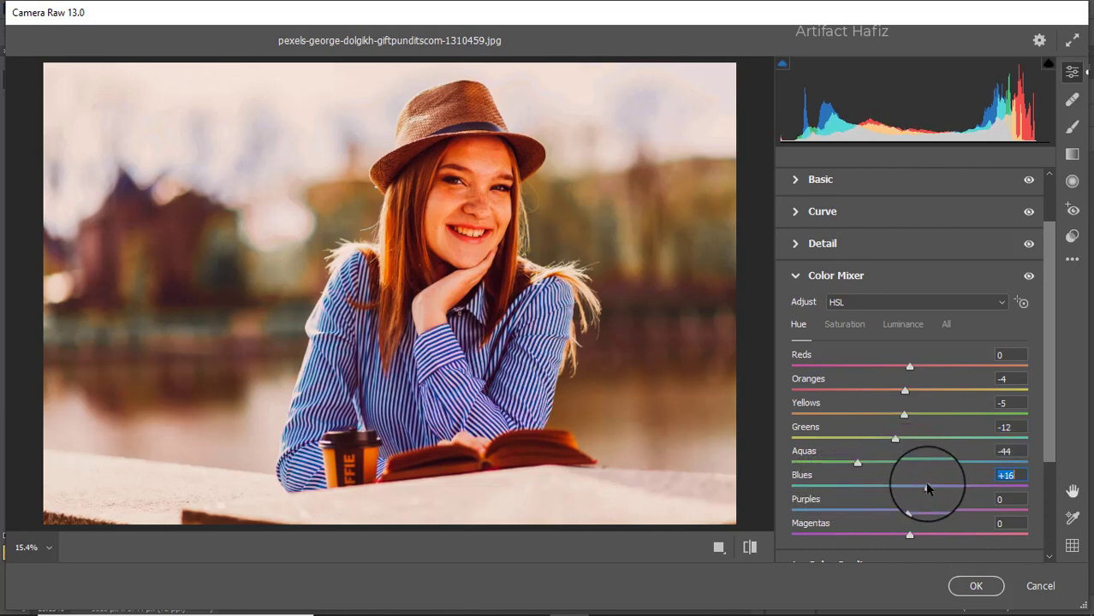
drag(927, 488, 859, 488)
Tint the midtones blue in Color Grading with hue 211 and saturation 27
scroll(875, 476, down, 3)
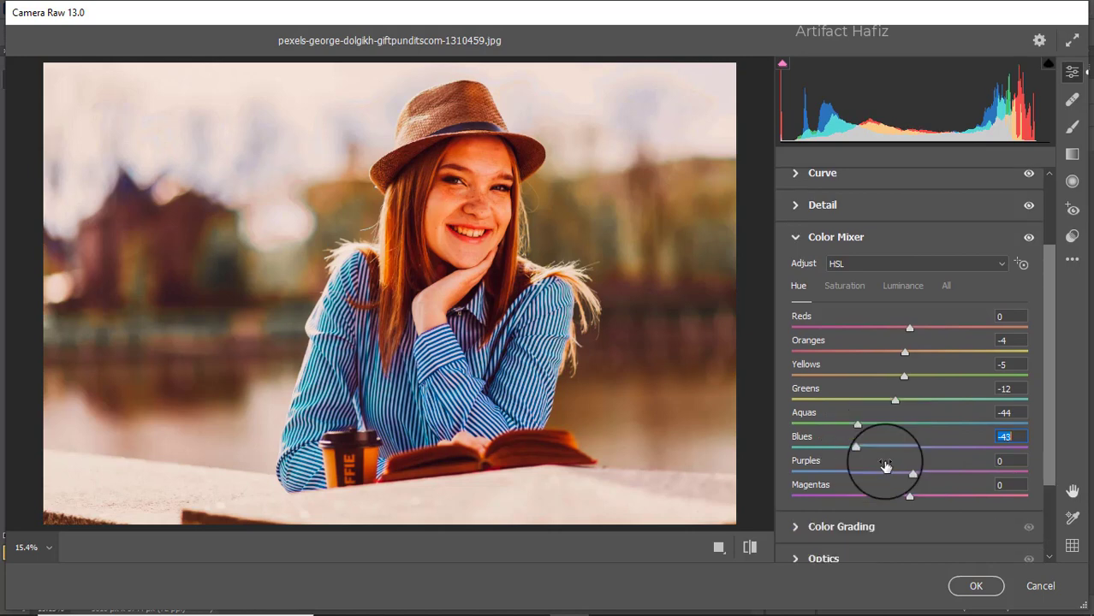
click(877, 454)
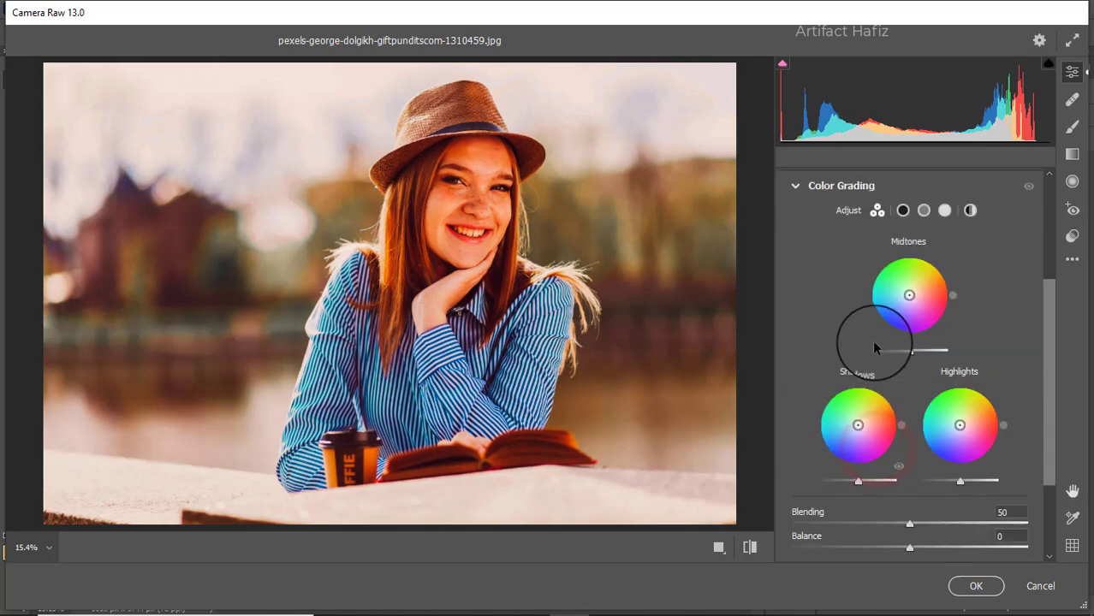
drag(905, 296, 840, 321)
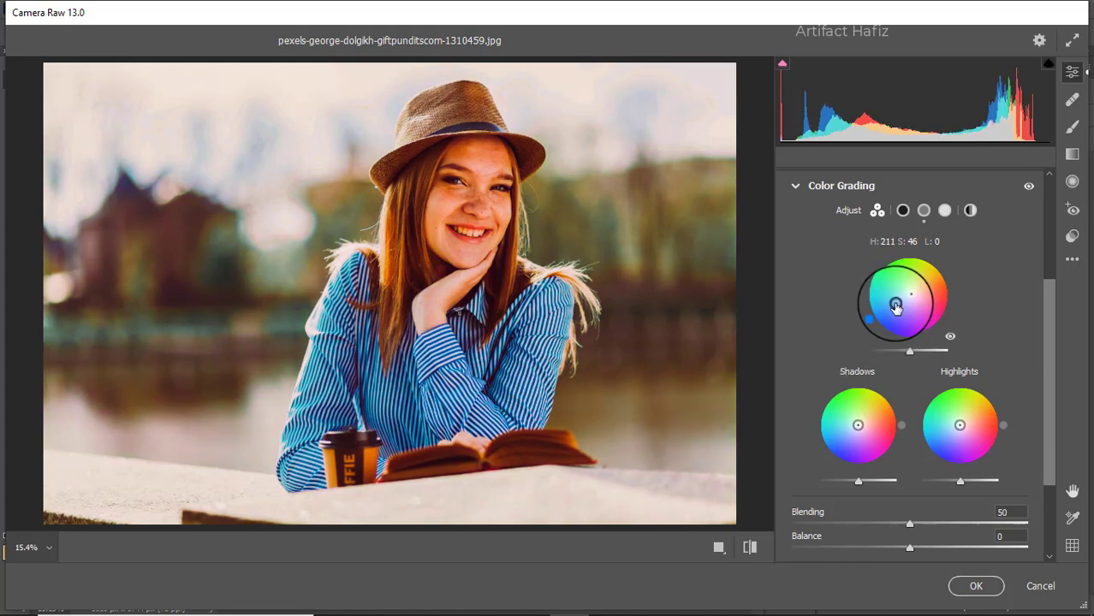
drag(897, 301, 900, 299)
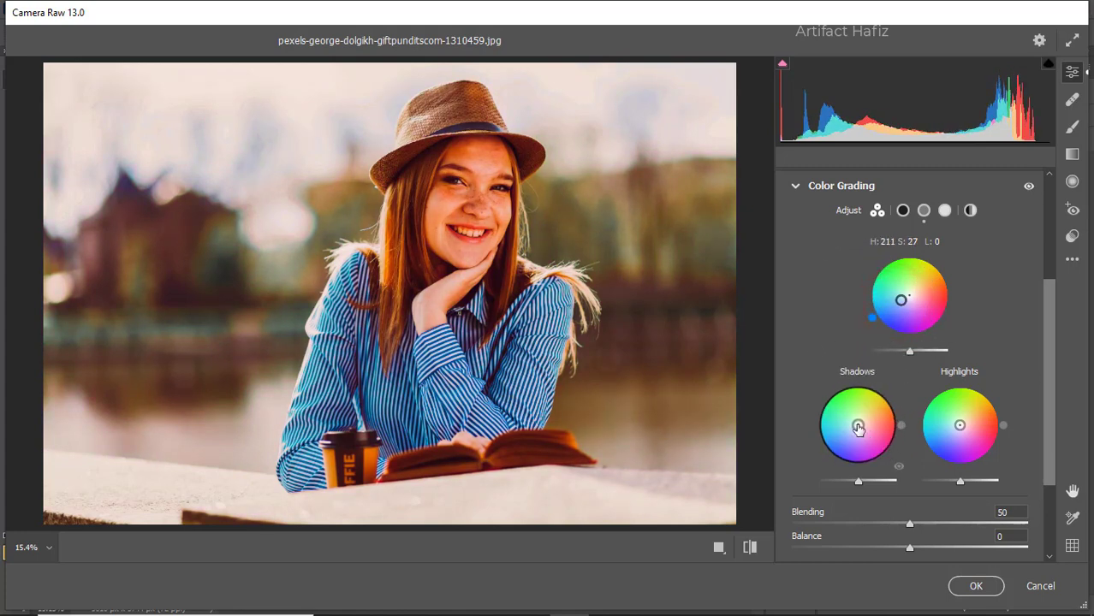
Tint the Color Grading shadows slightly purple and the highlights blue with hue 211 and saturation 13
drag(858, 429, 887, 341)
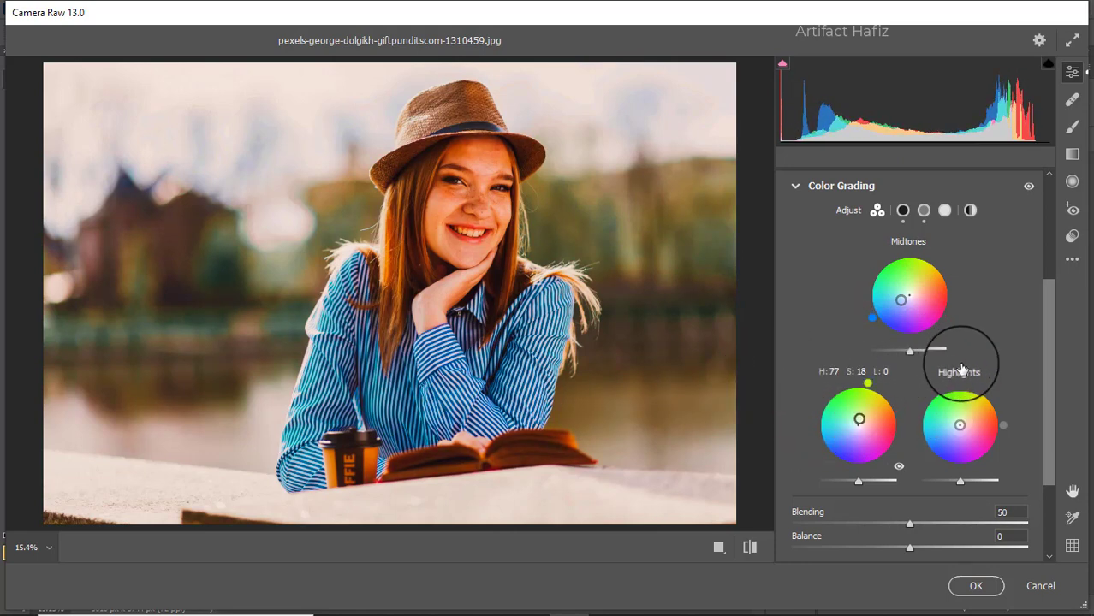
drag(962, 370, 853, 546)
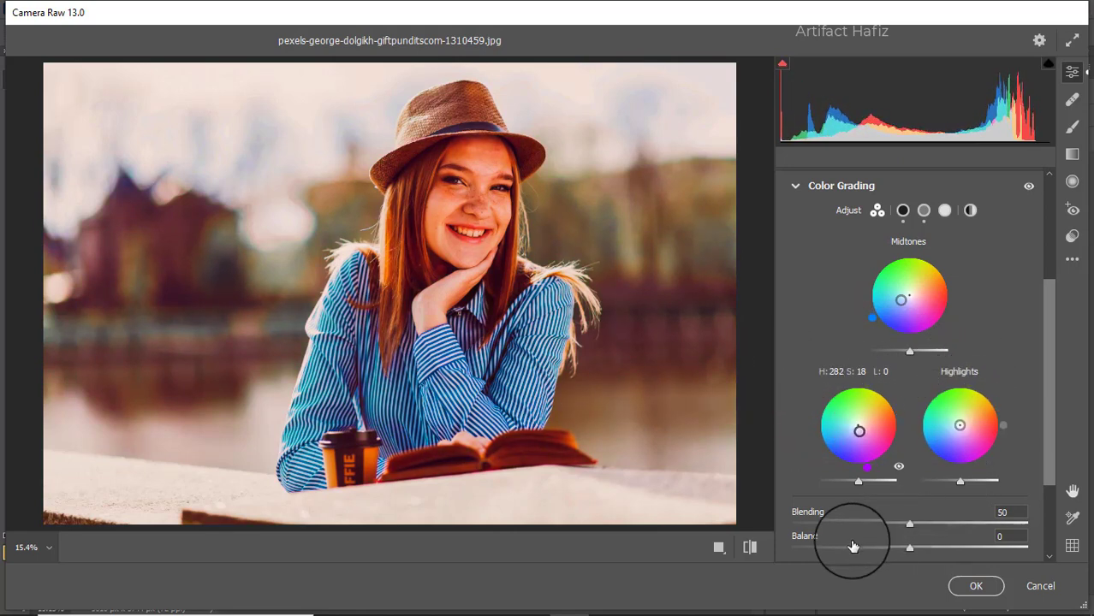
drag(959, 425, 892, 471)
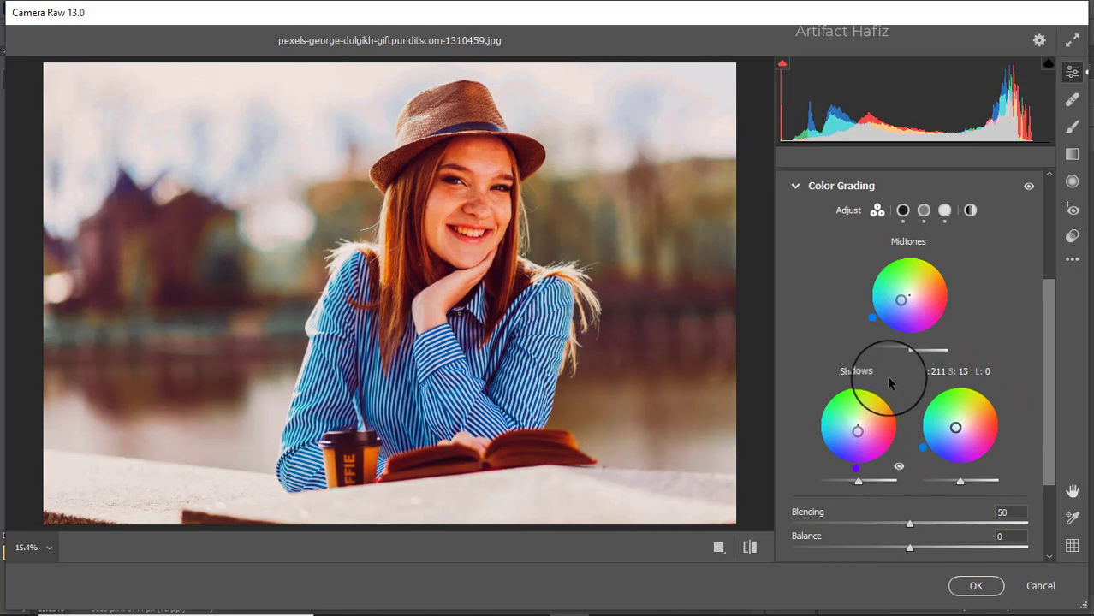
Darken the photo's edges with a Vignetting effect of -22
scroll(903, 366, down, 3)
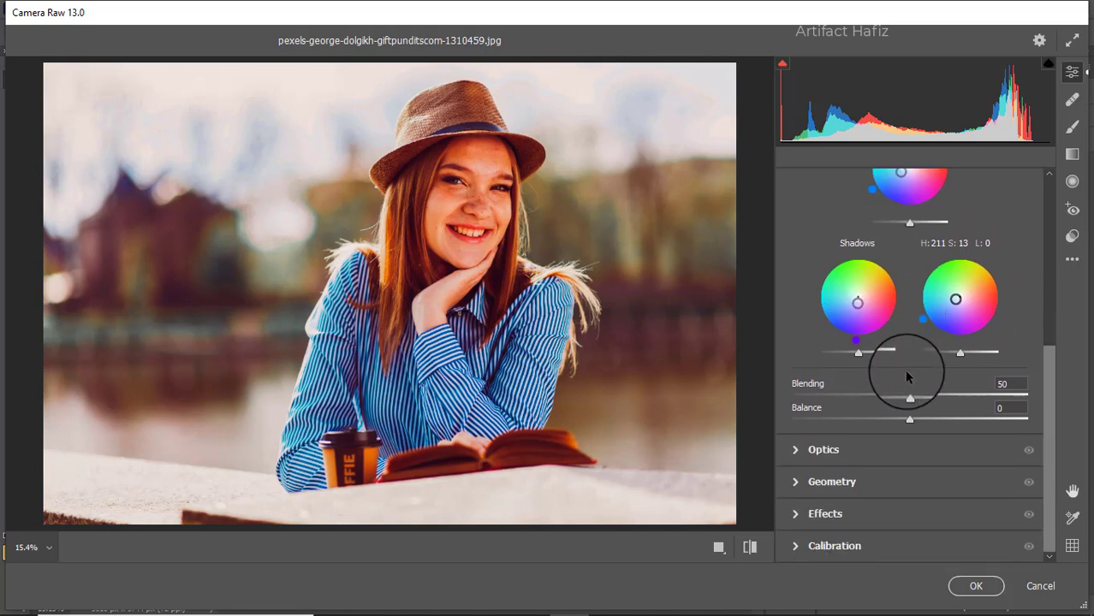
click(826, 513)
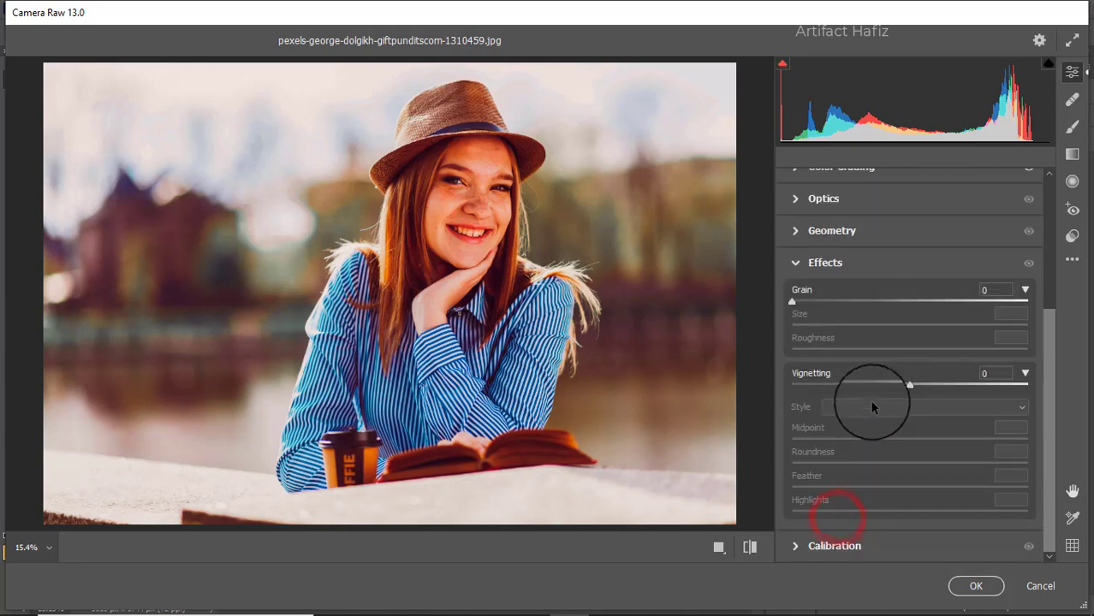
drag(908, 384, 875, 387)
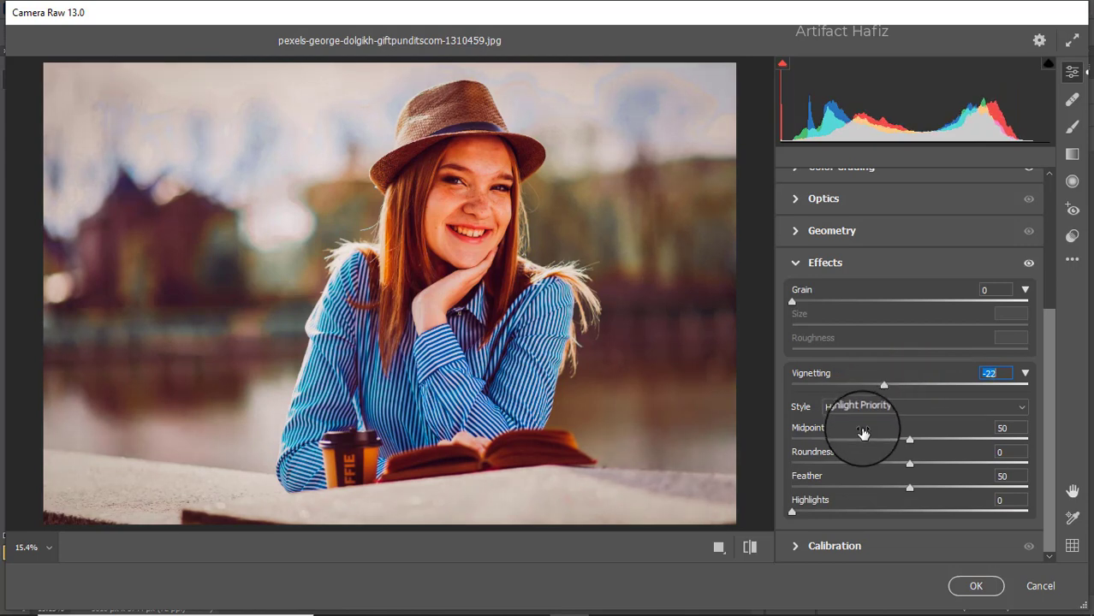
Set the Calibration primary saturations to Red -31, Green +25 and Blue -14
click(839, 548)
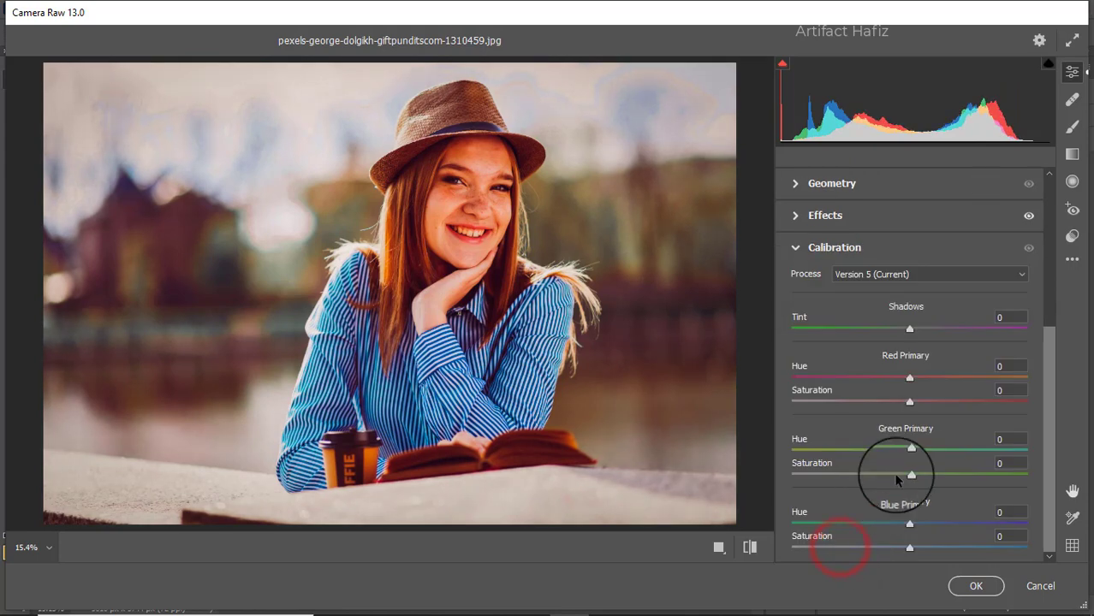
drag(909, 473, 935, 478)
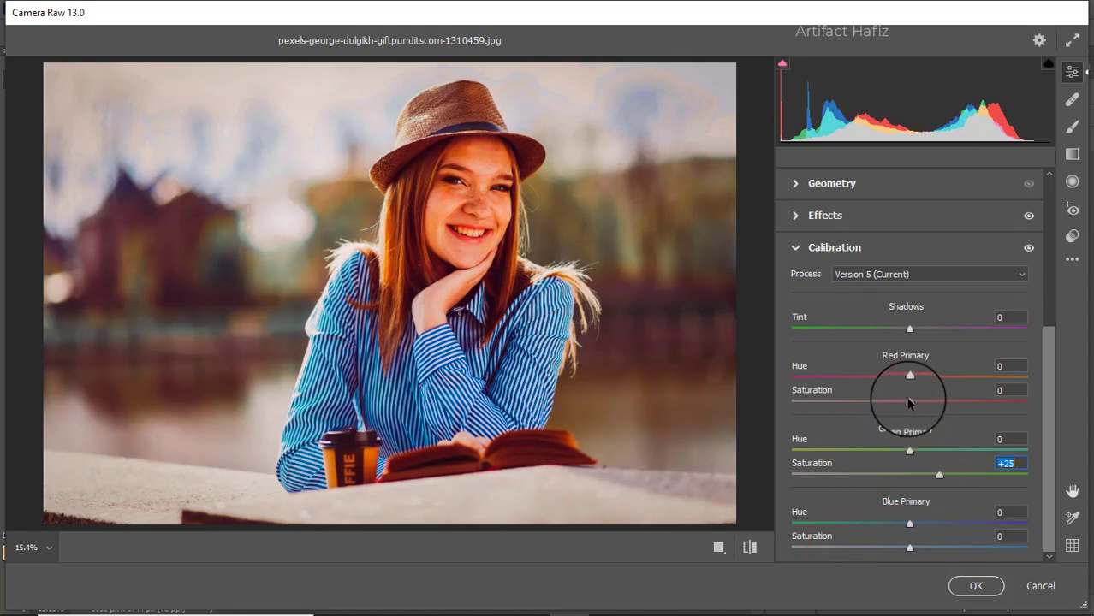
drag(909, 400, 886, 404)
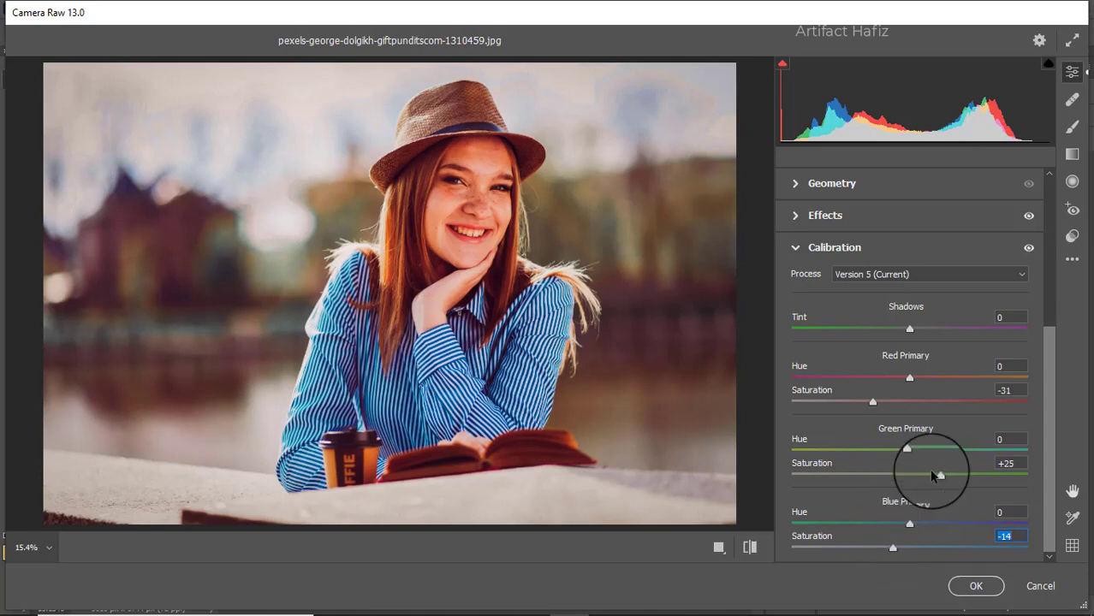
On the composite RGB curve, lift the black point for faded shadows and move the shadow point to input 58, output 60
drag(1051, 377, 1039, 229)
click(827, 280)
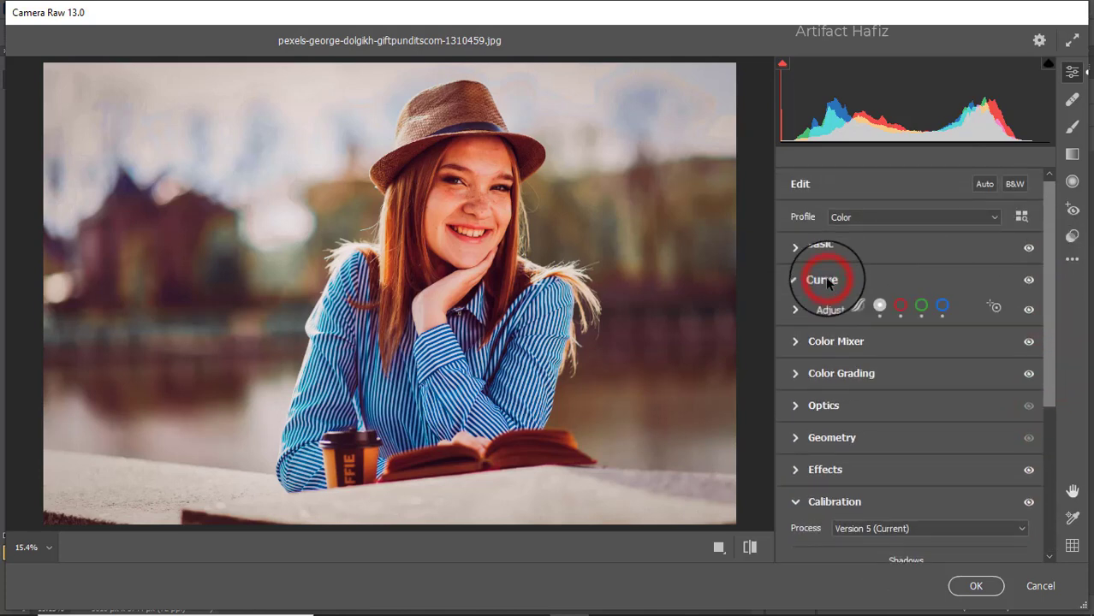
click(822, 449)
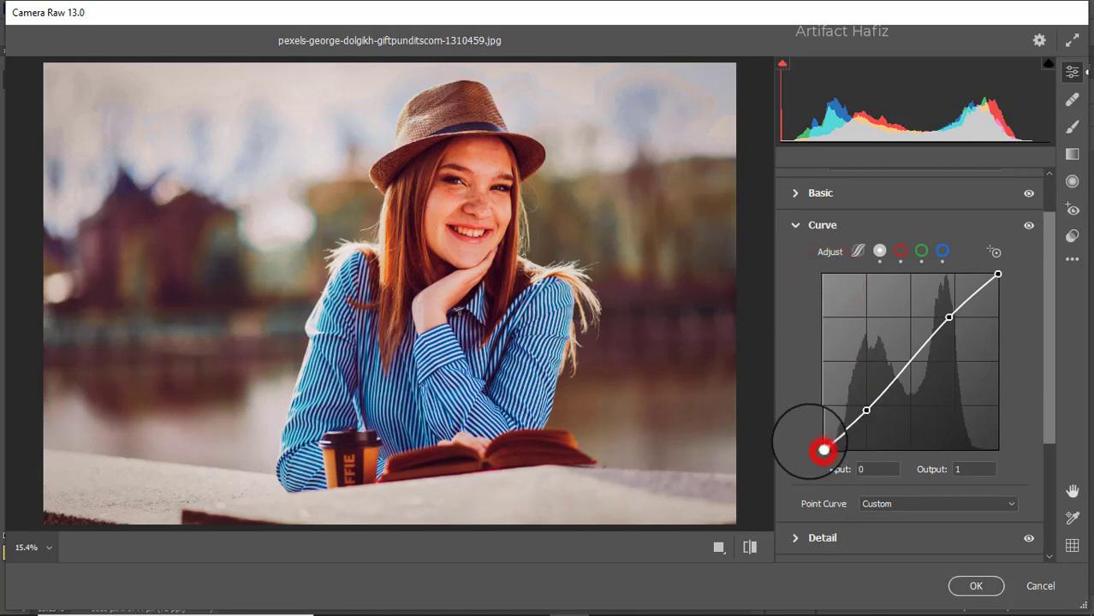
drag(824, 448, 822, 440)
drag(865, 410, 863, 408)
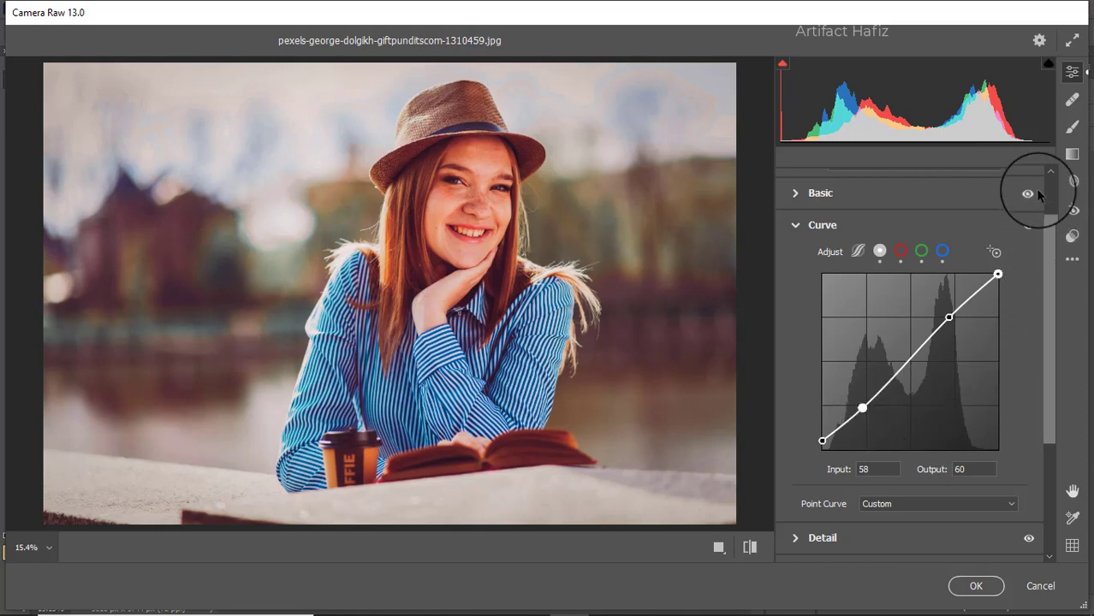
Add a horizontal graduated filter from the photo's left edge to the hat brim and set its Exposure to -0.95
click(1065, 155)
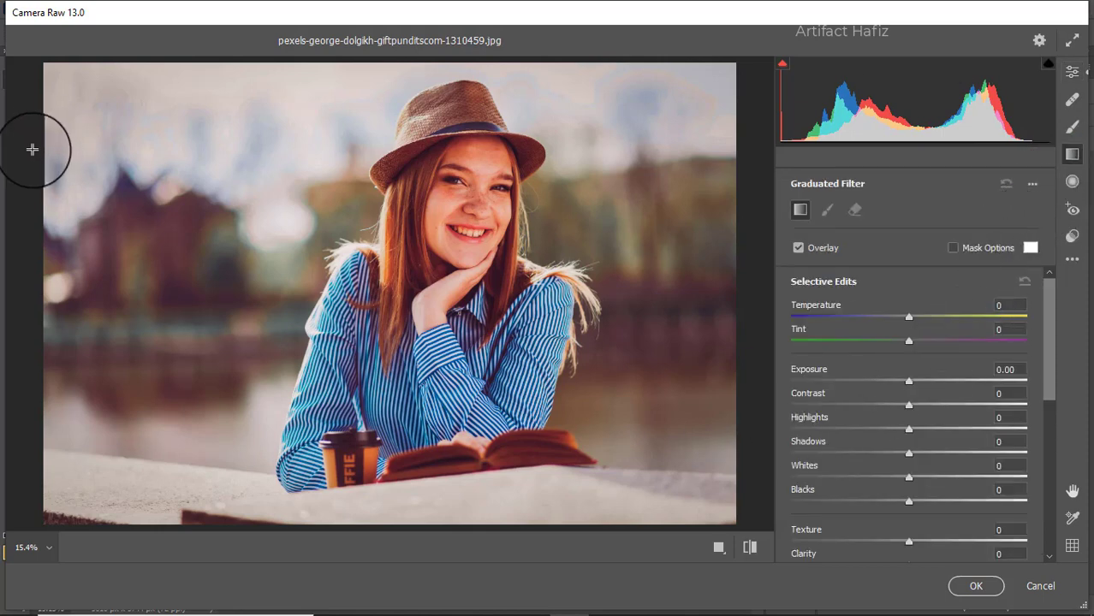
drag(48, 190, 369, 190)
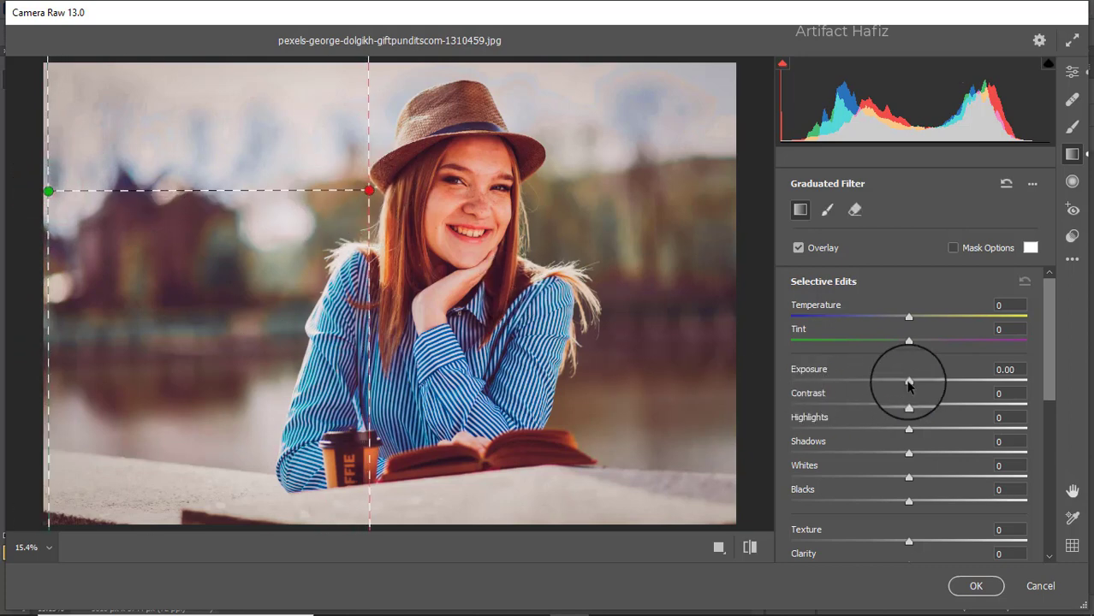
drag(883, 381, 881, 383)
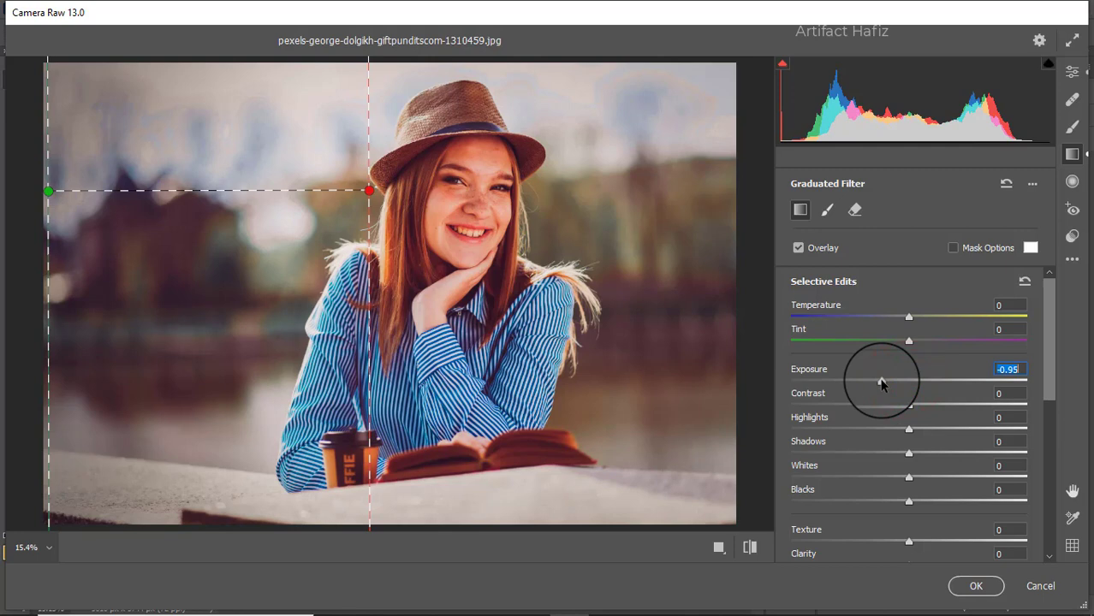
Add two more graduated filters with Exposure -0.95, one from the photo's bottom edge to the chest and one from its right edge to the face
click(392, 538)
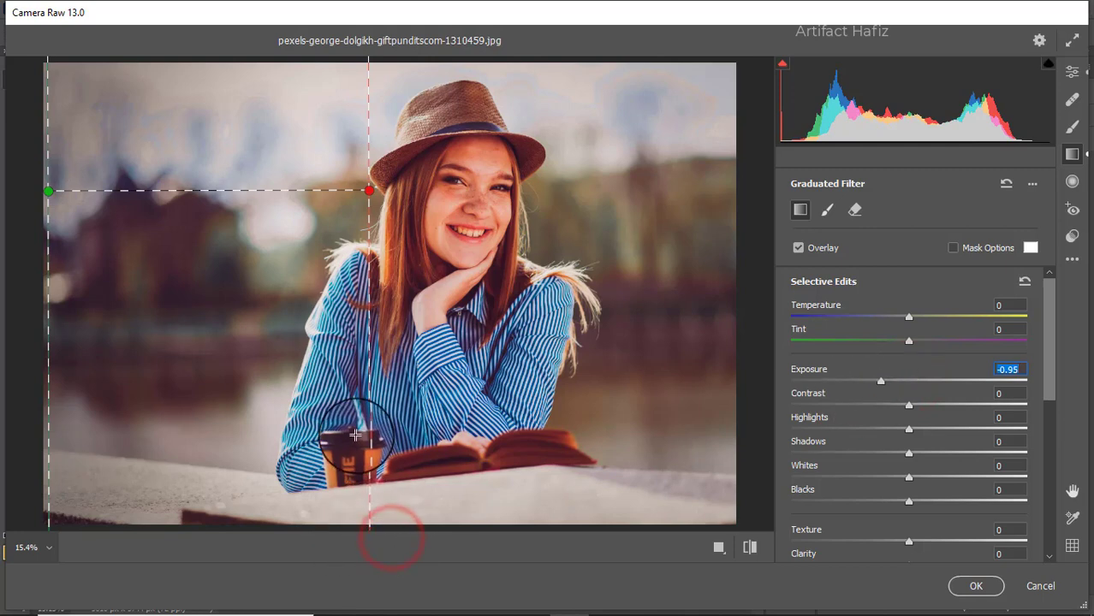
mouse_move(393, 524)
mouse_down()
mouse_move(324, 404)
mouse_move(402, 364)
mouse_move(397, 340)
mouse_up()
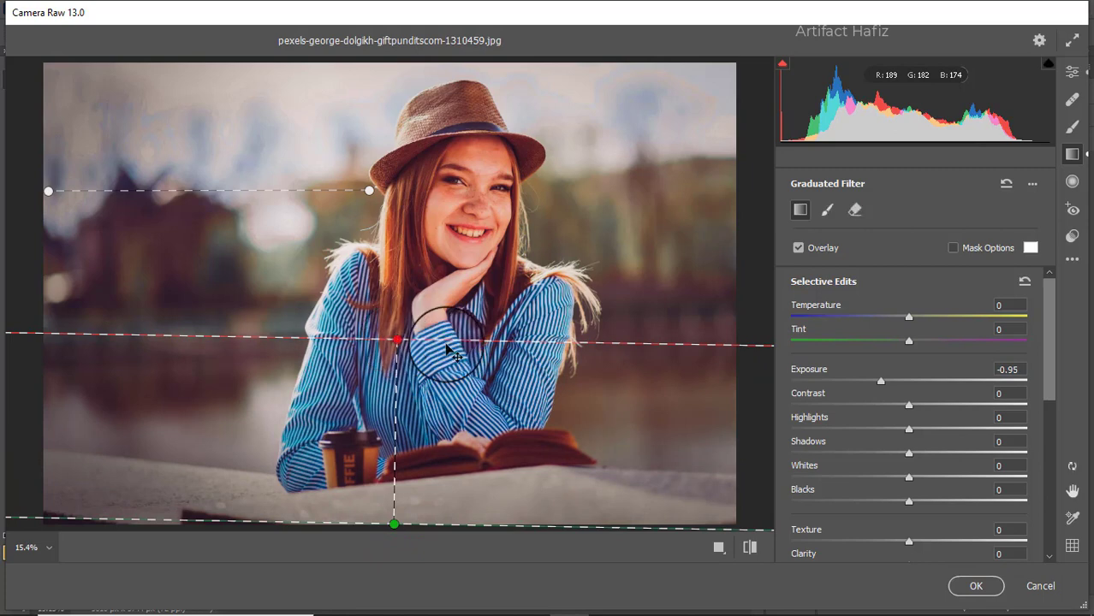
drag(760, 258, 425, 172)
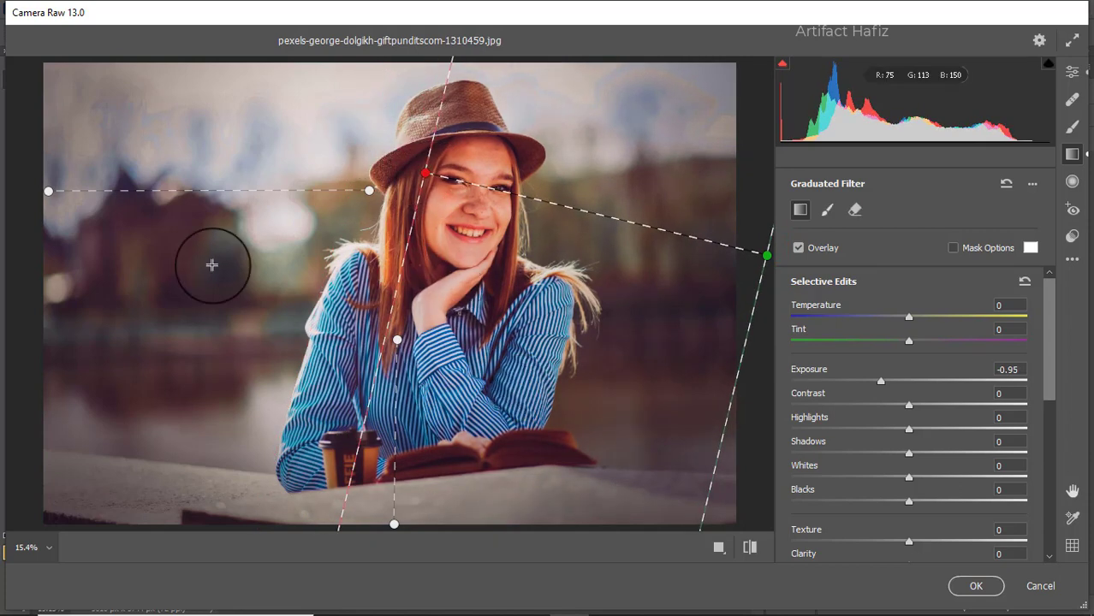
Set the left-edge graduated filter's Exposure to -1.20 and its Blacks to +12
click(49, 191)
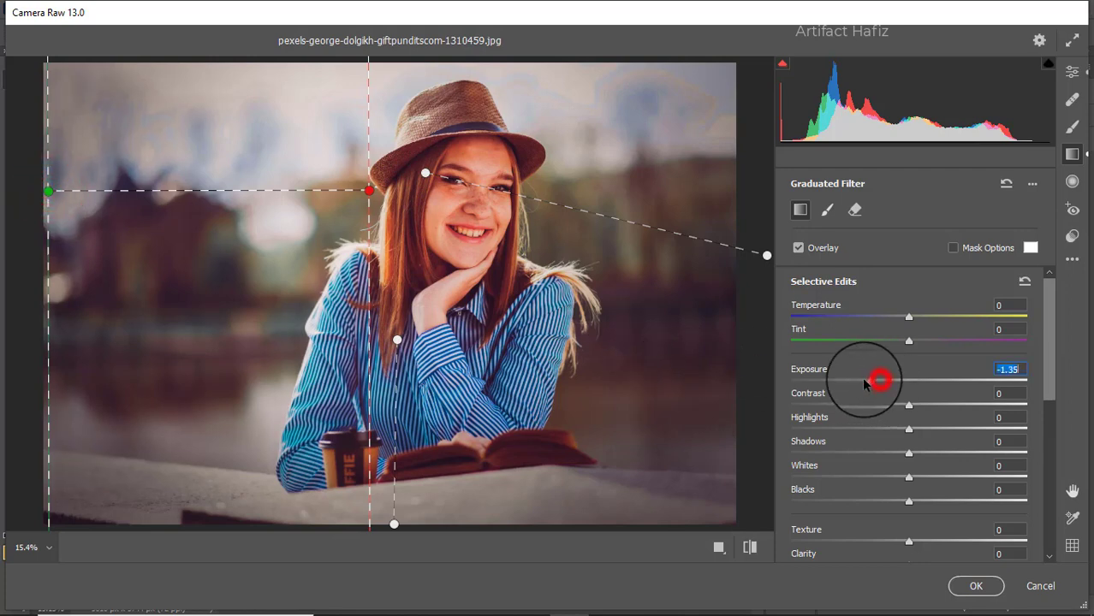
mouse_move(865, 383)
mouse_down()
mouse_move(903, 384)
mouse_move(863, 393)
mouse_move(874, 393)
mouse_move(854, 384)
mouse_move(872, 384)
mouse_up()
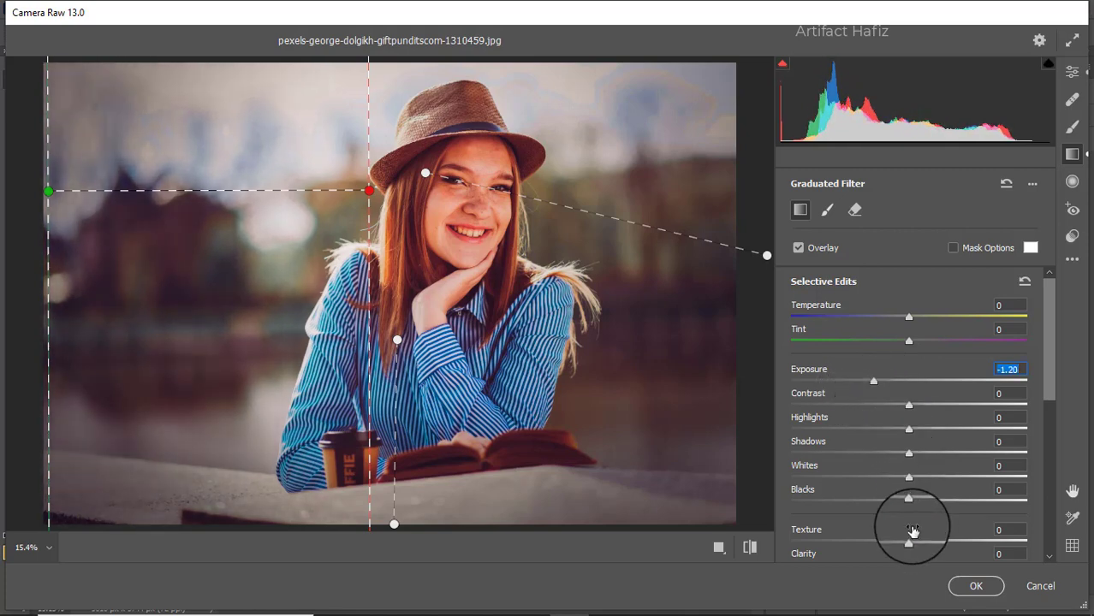
drag(910, 503, 920, 505)
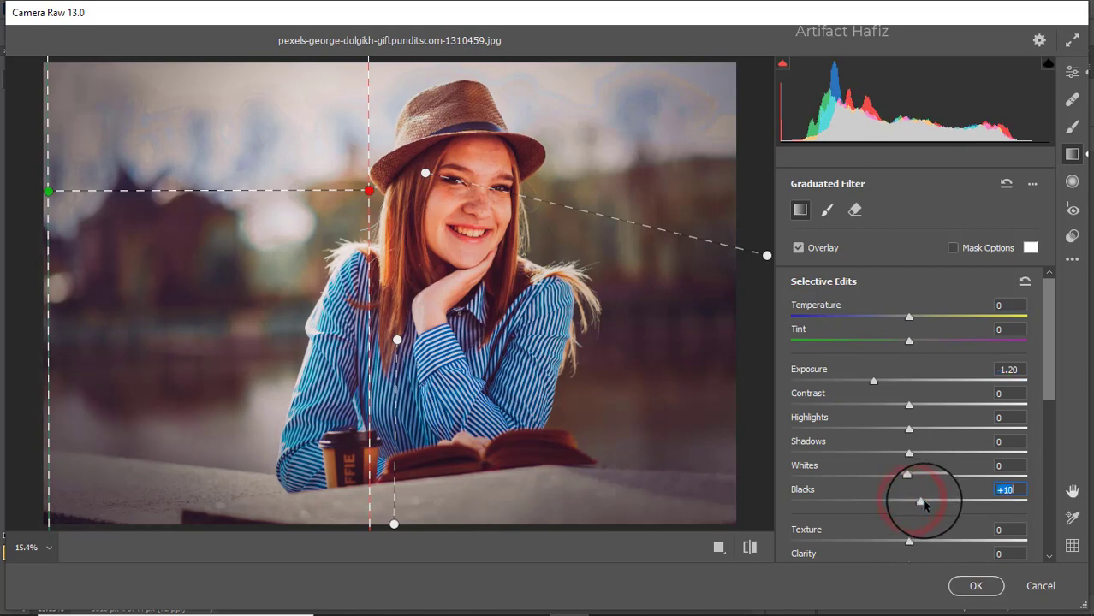
Set Blacks to +12 on the right-edge graduated filter and to +14 on the bottom-edge one
click(767, 255)
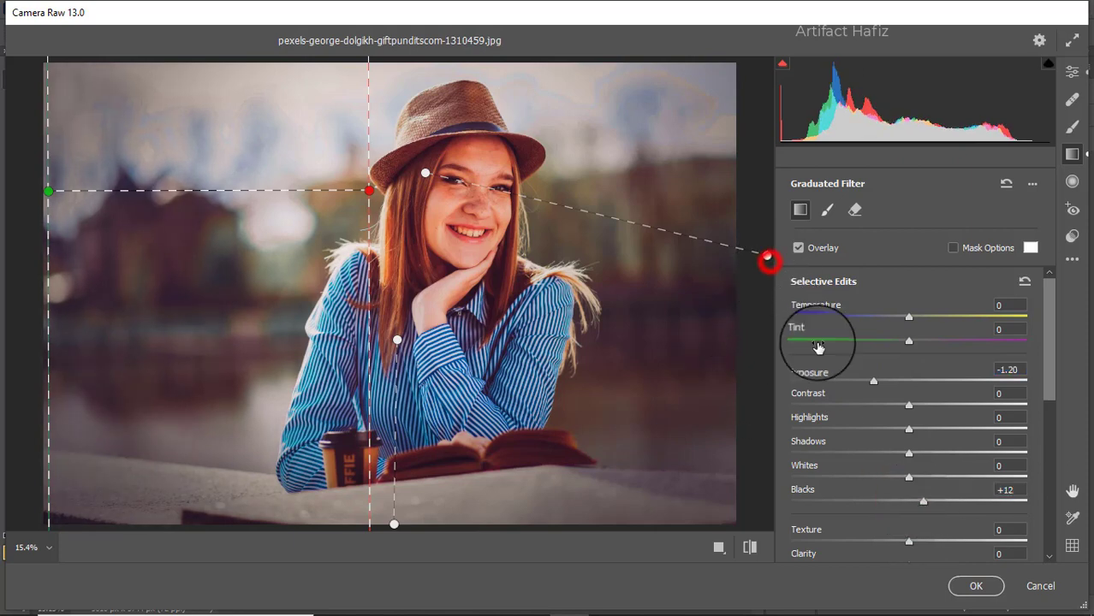
click(768, 255)
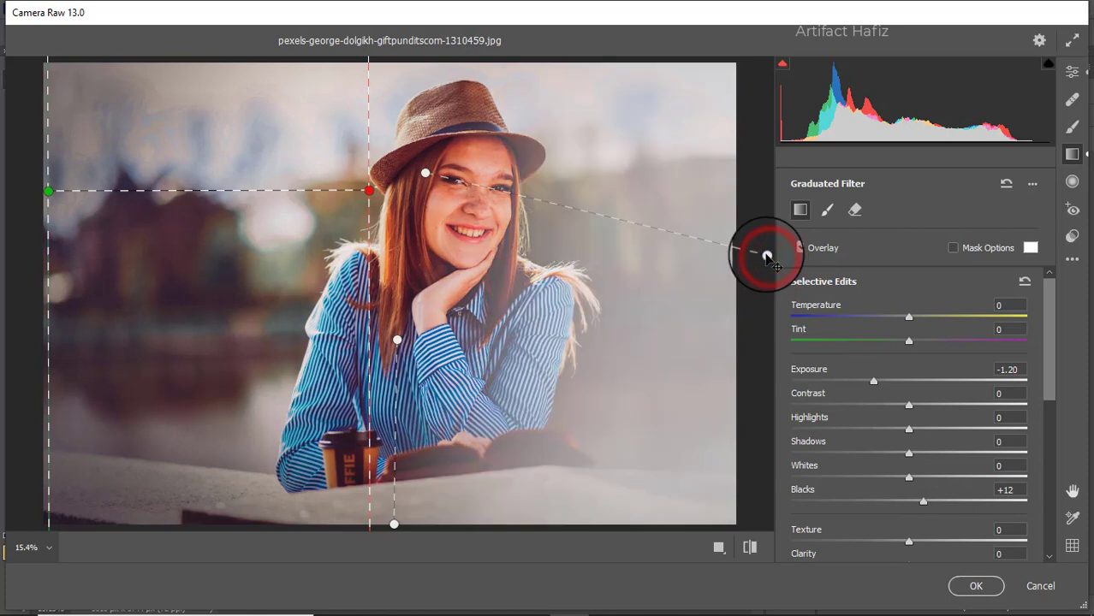
click(768, 256)
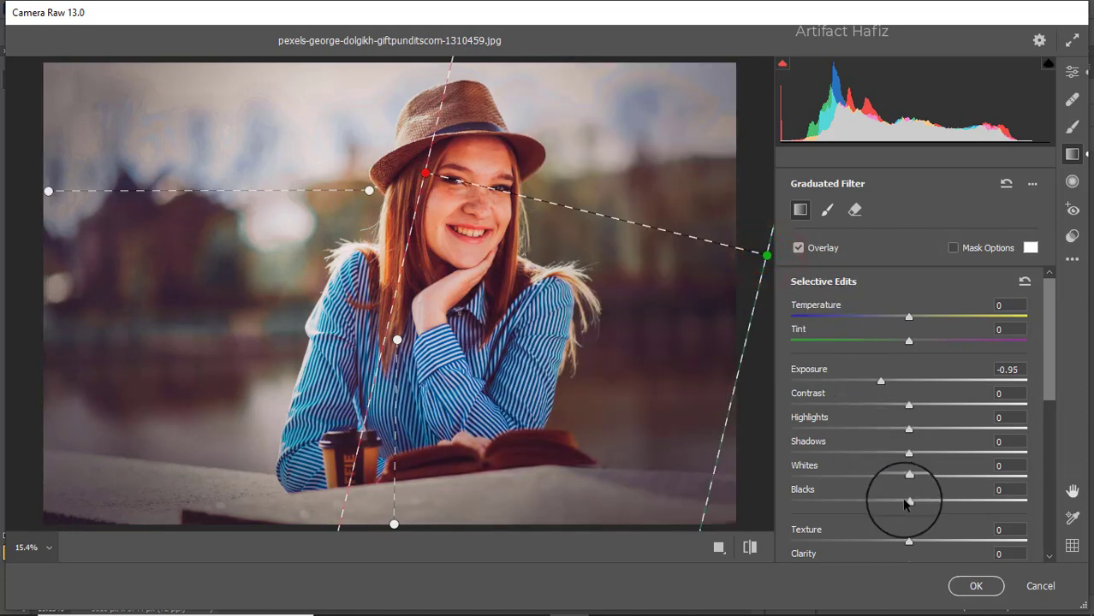
drag(914, 506, 923, 506)
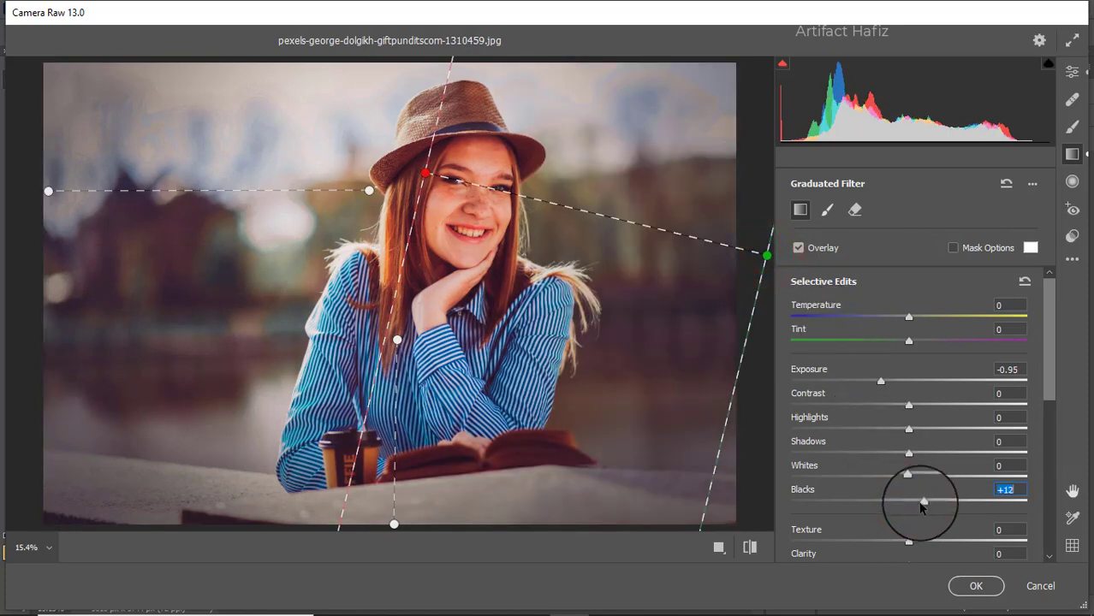
click(394, 524)
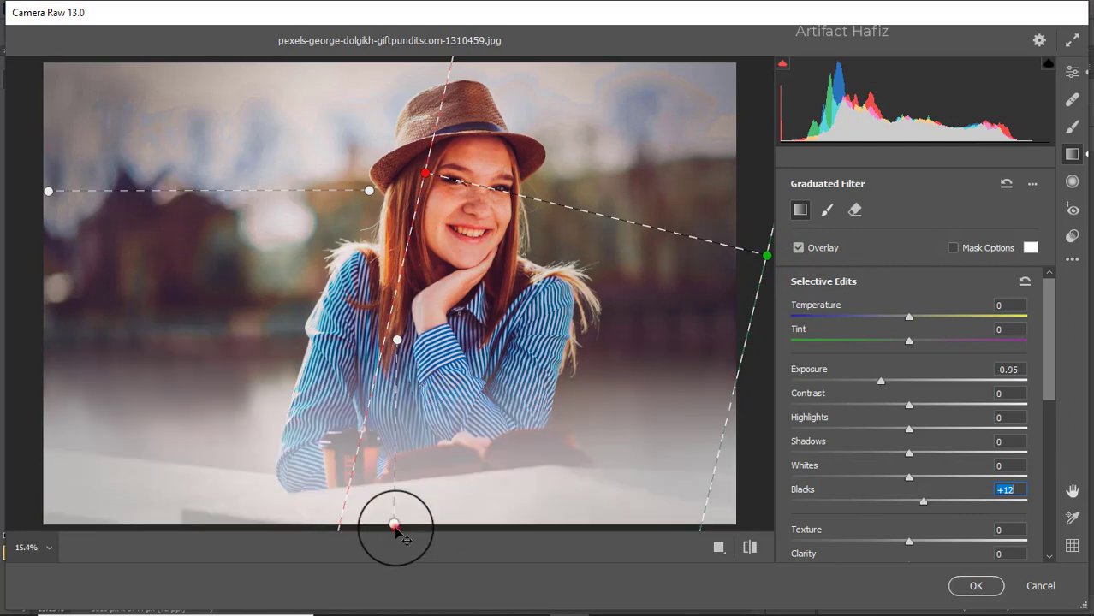
click(393, 525)
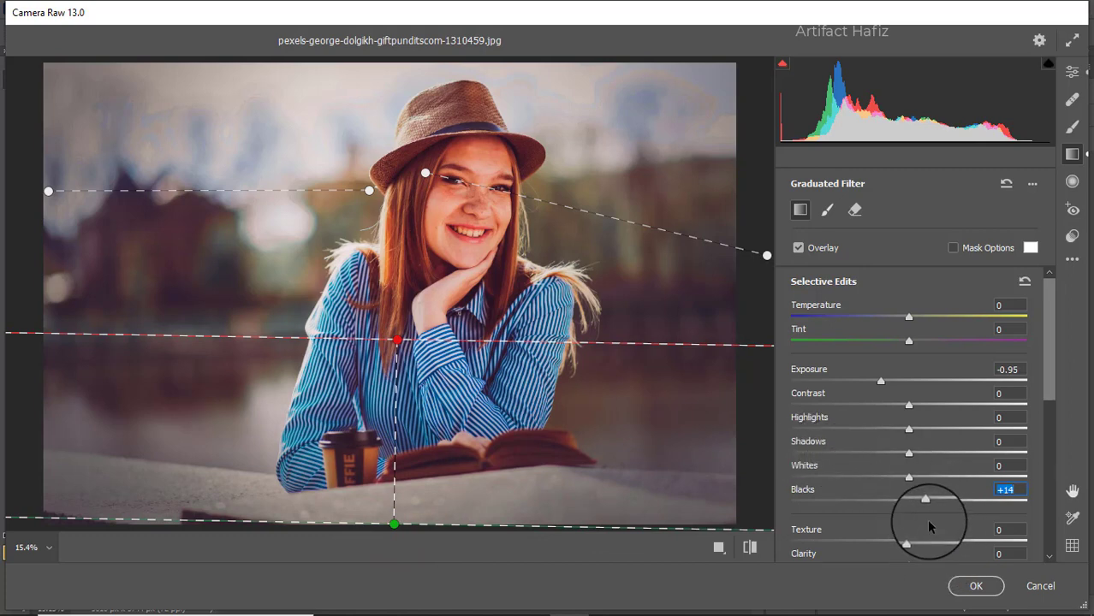
Add an inverted radial filter as a tall ellipse around the woman and set its Blacks to +47
click(1071, 182)
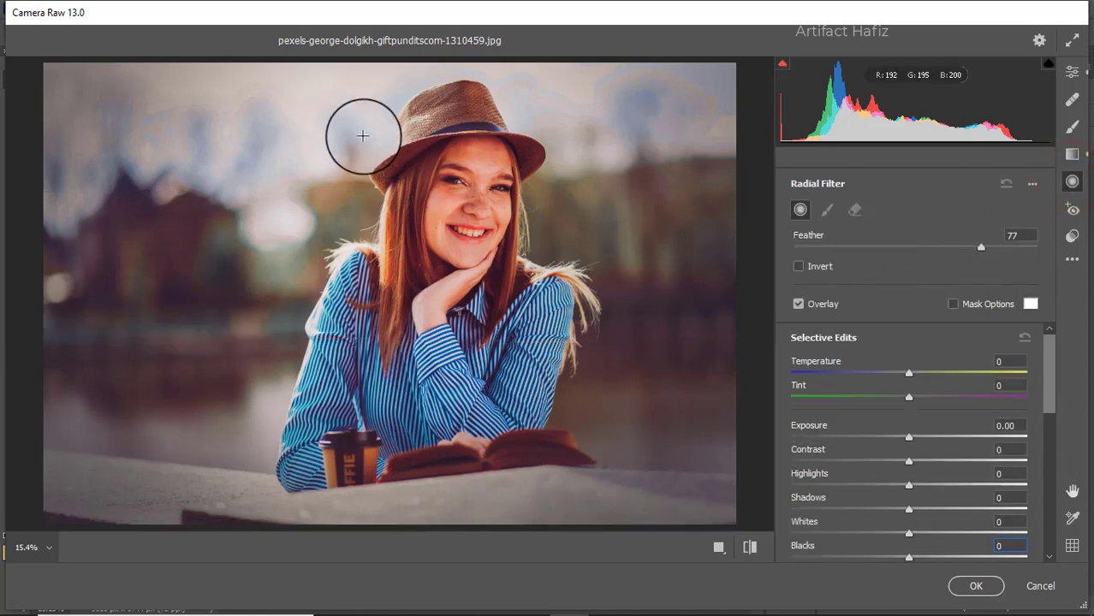
drag(363, 135, 477, 286)
drag(362, 137, 426, 282)
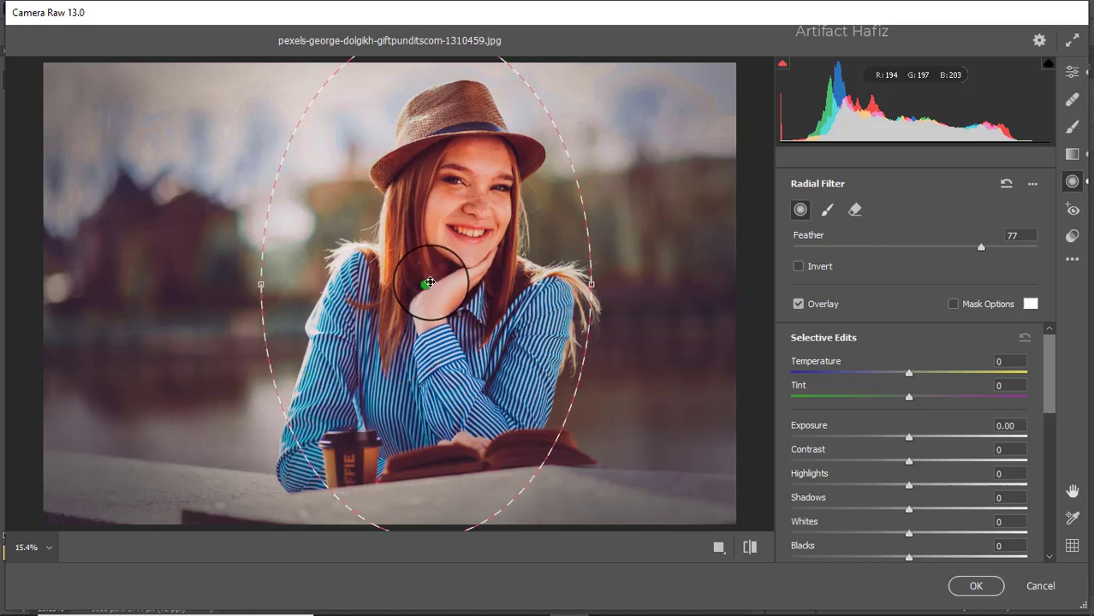
click(798, 266)
scroll(879, 452, down, 2)
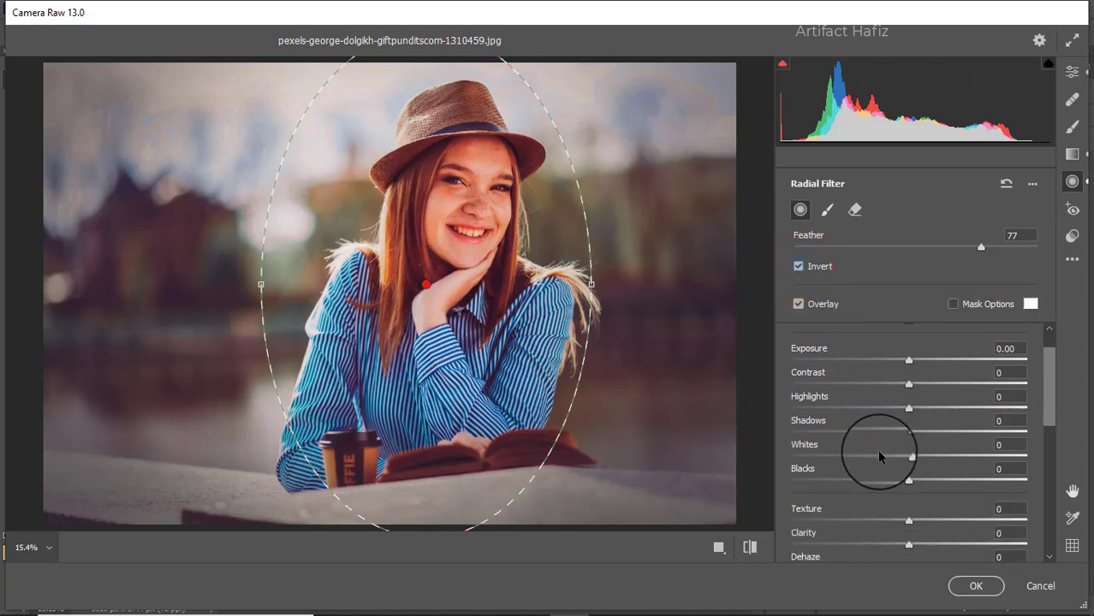
drag(909, 484, 961, 485)
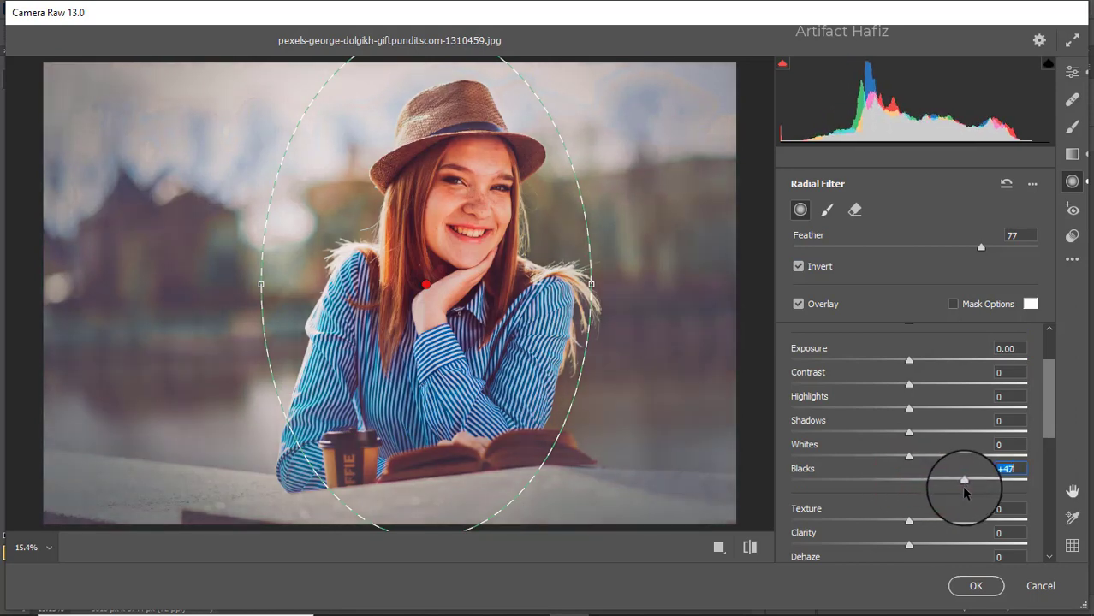
Shrink and reposition the radial filter's ellipse so it is centred below the chin and spans from above the hat to the book
drag(605, 286, 557, 294)
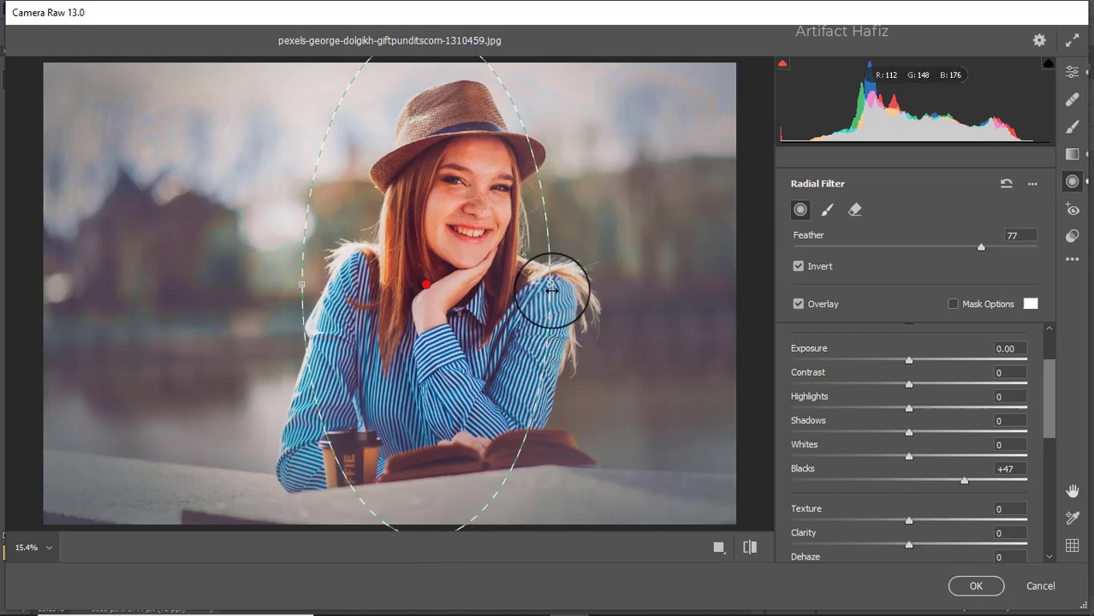
drag(555, 296, 520, 271)
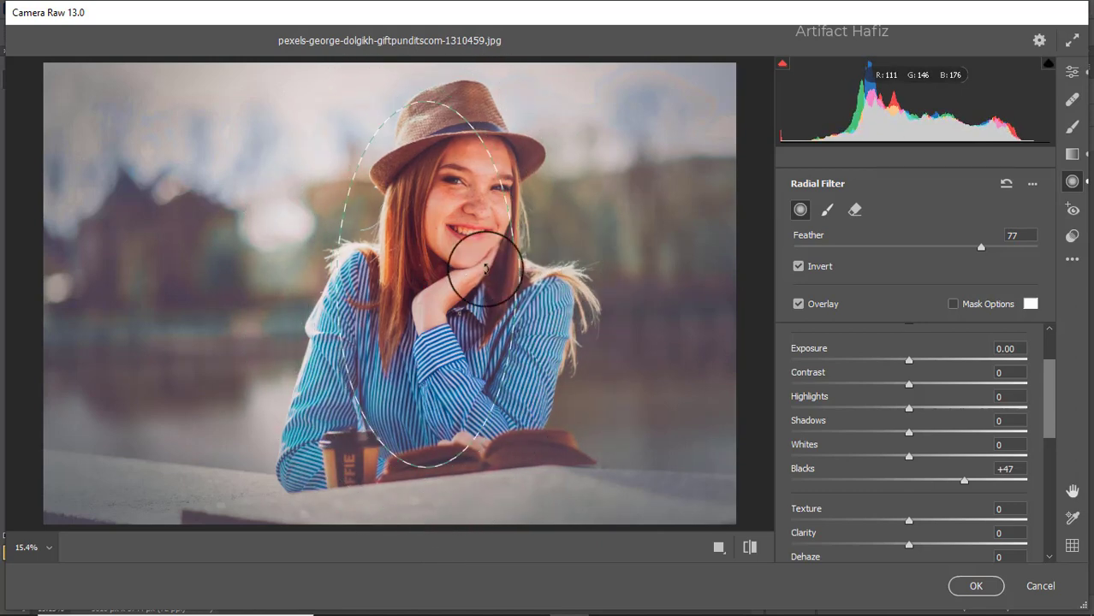
drag(426, 284, 455, 246)
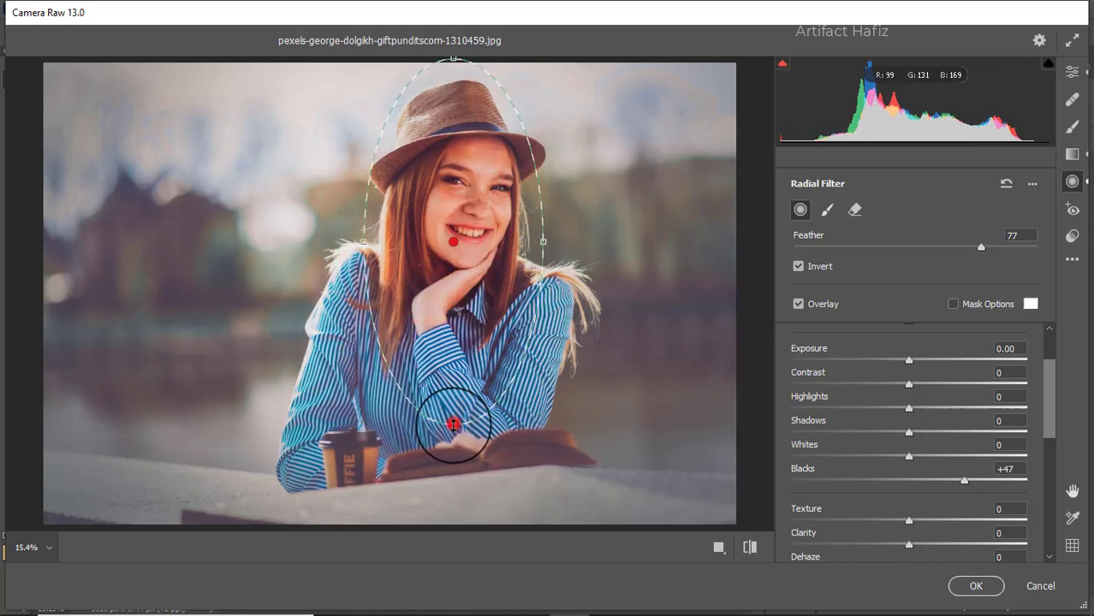
drag(453, 425, 452, 445)
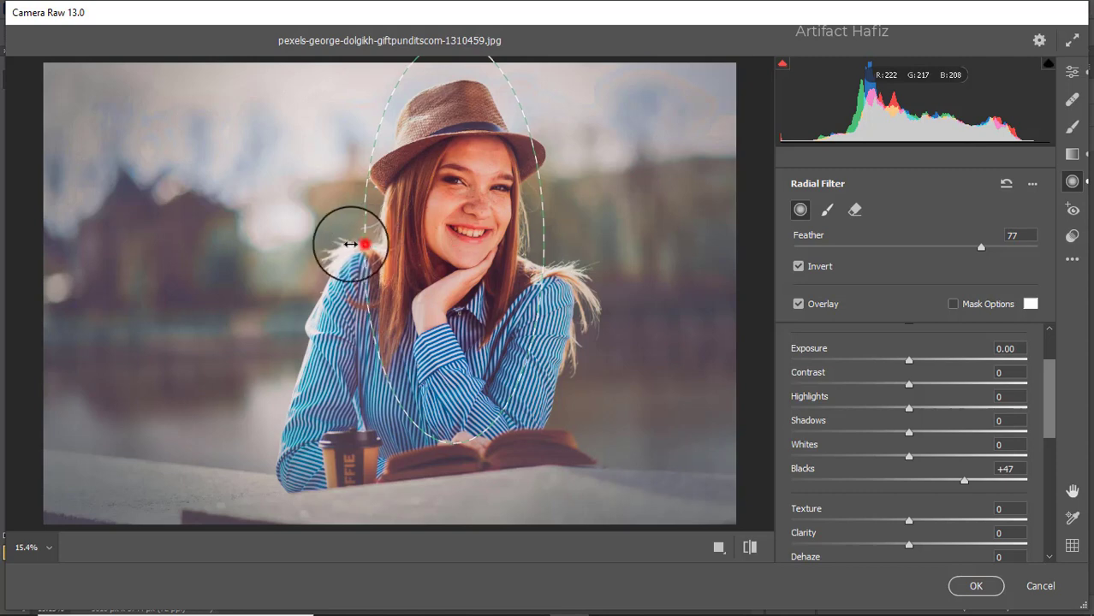
drag(351, 244, 332, 243)
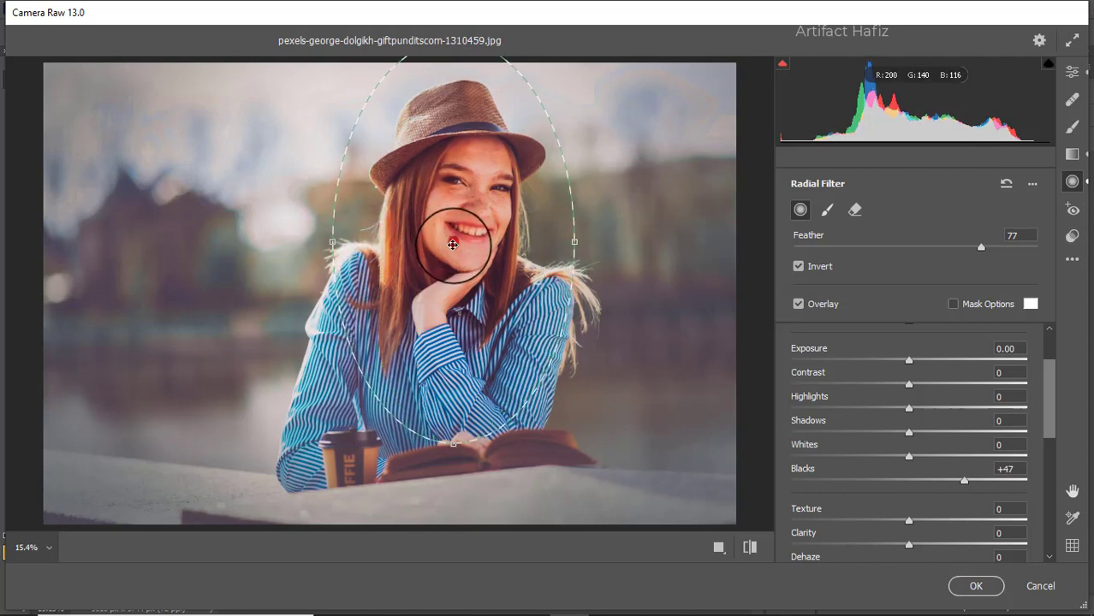
drag(453, 245, 457, 273)
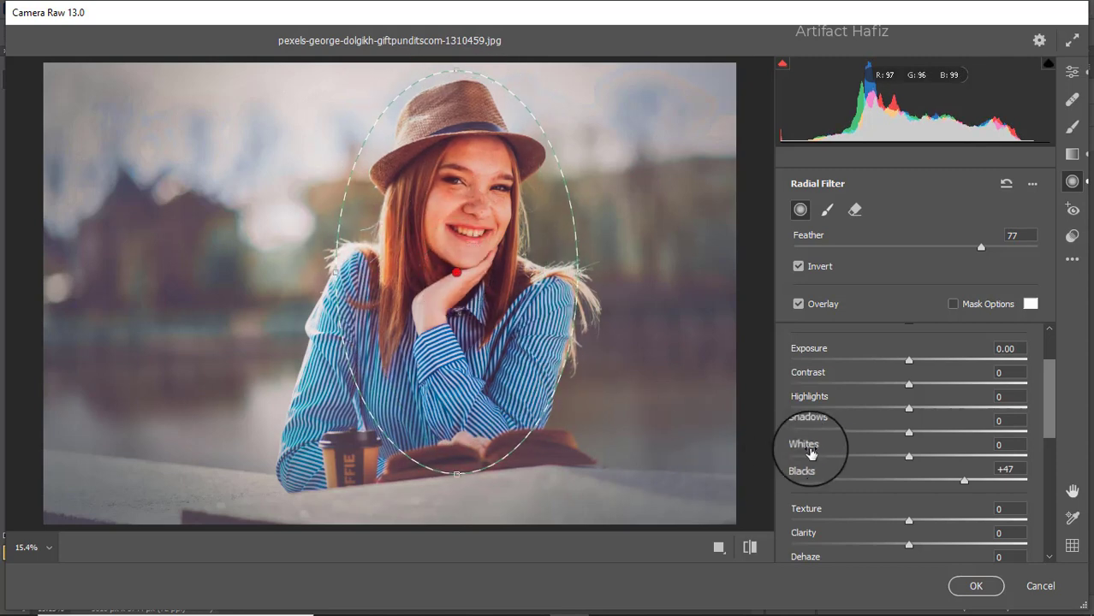
Set the radial filter's Blacks to +28 and Saturation to +11, and apply the Camera Raw edits to the layer
drag(963, 485, 940, 485)
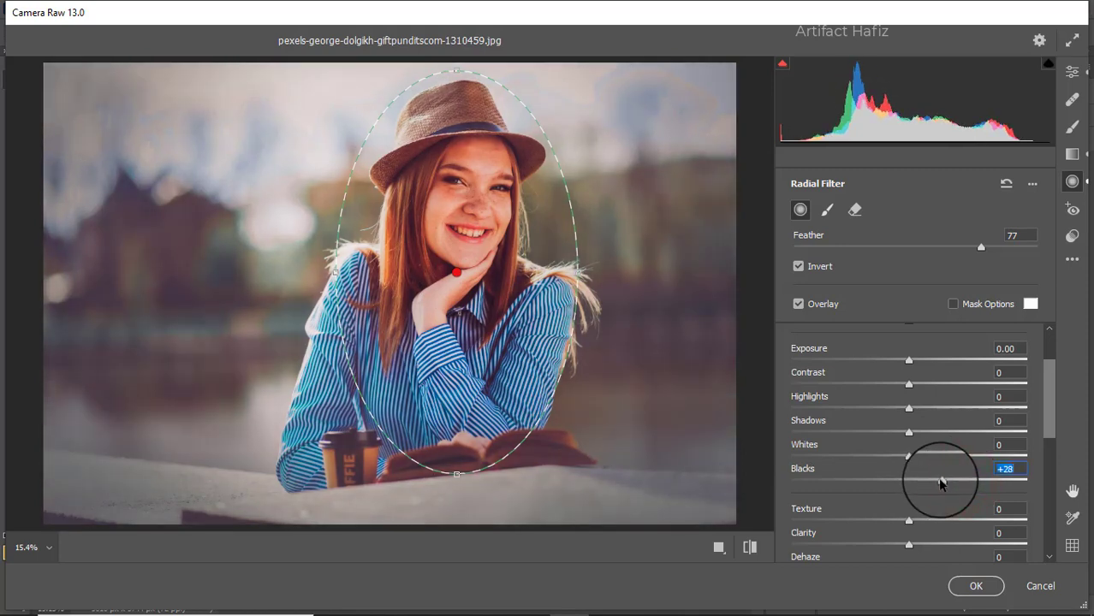
scroll(940, 485, down, 3)
scroll(913, 494, down, 4)
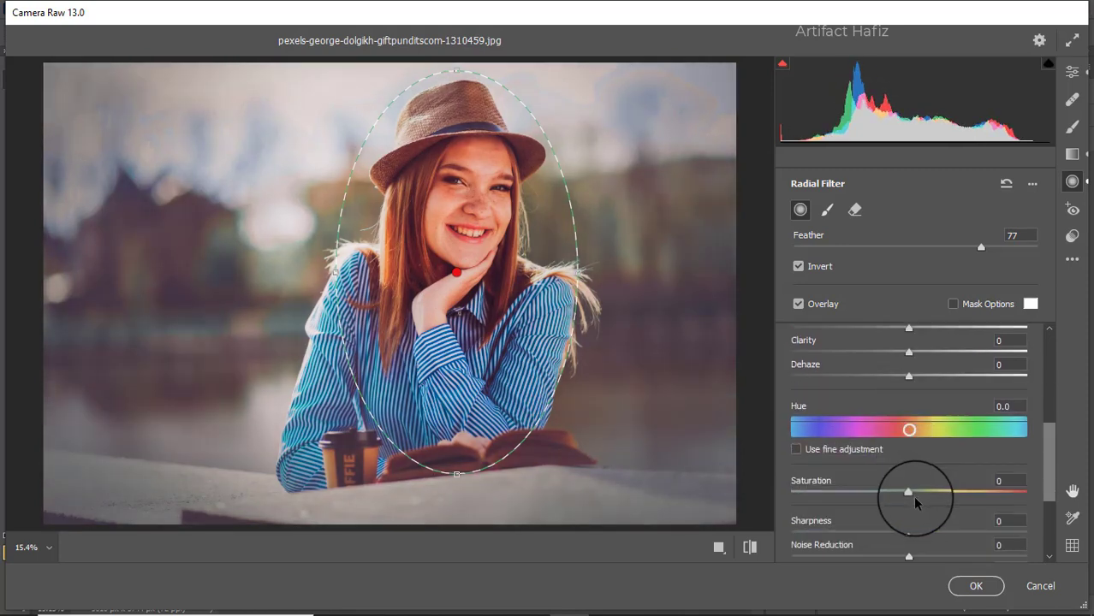
drag(909, 492, 1003, 500)
drag(921, 496, 868, 497)
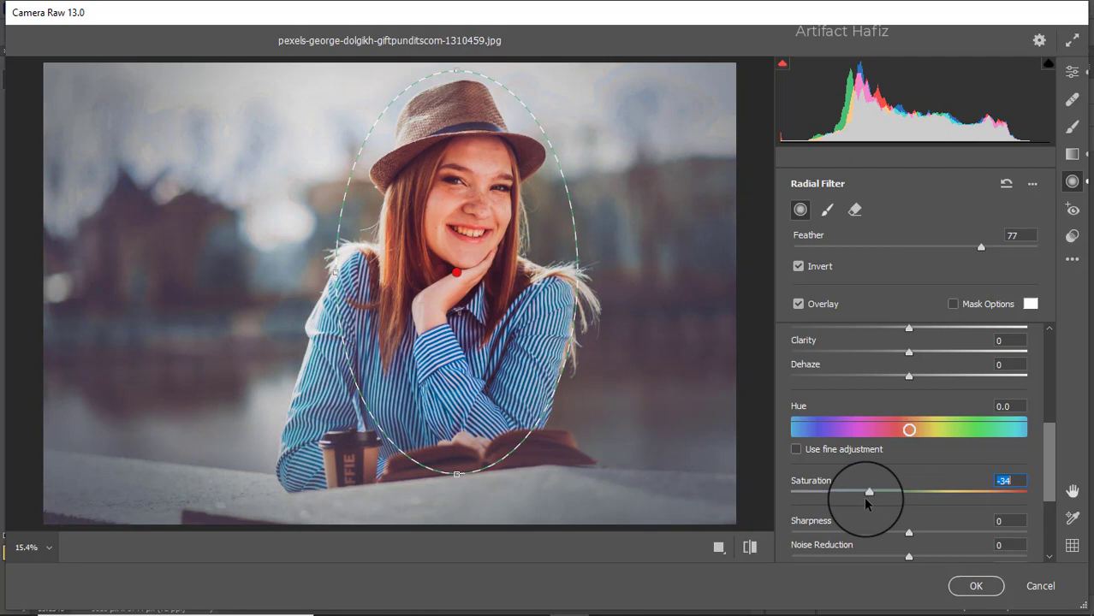
drag(864, 499, 918, 512)
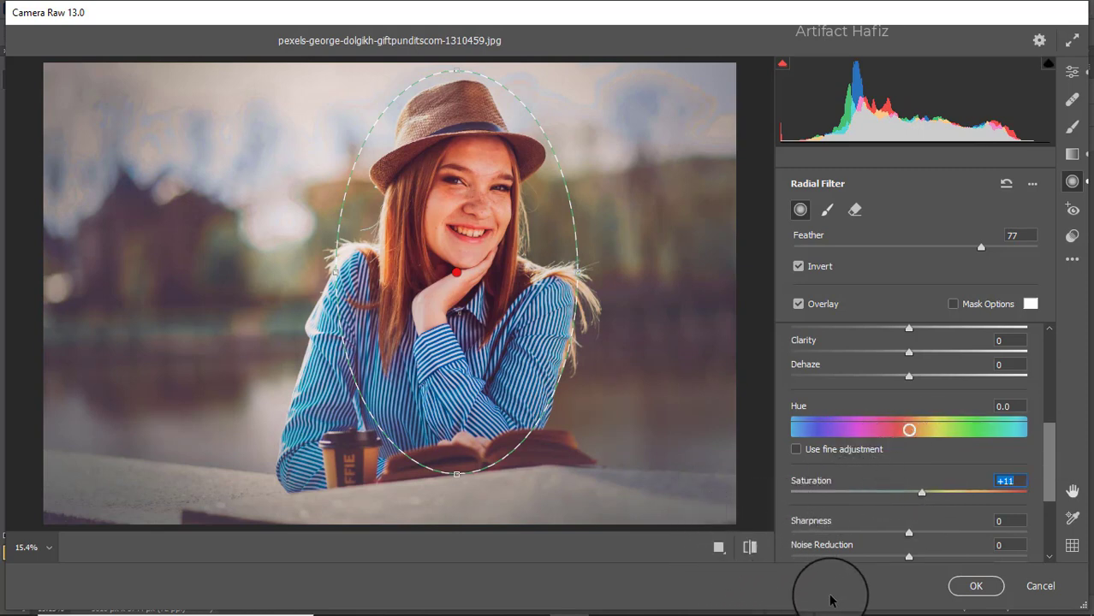
click(953, 587)
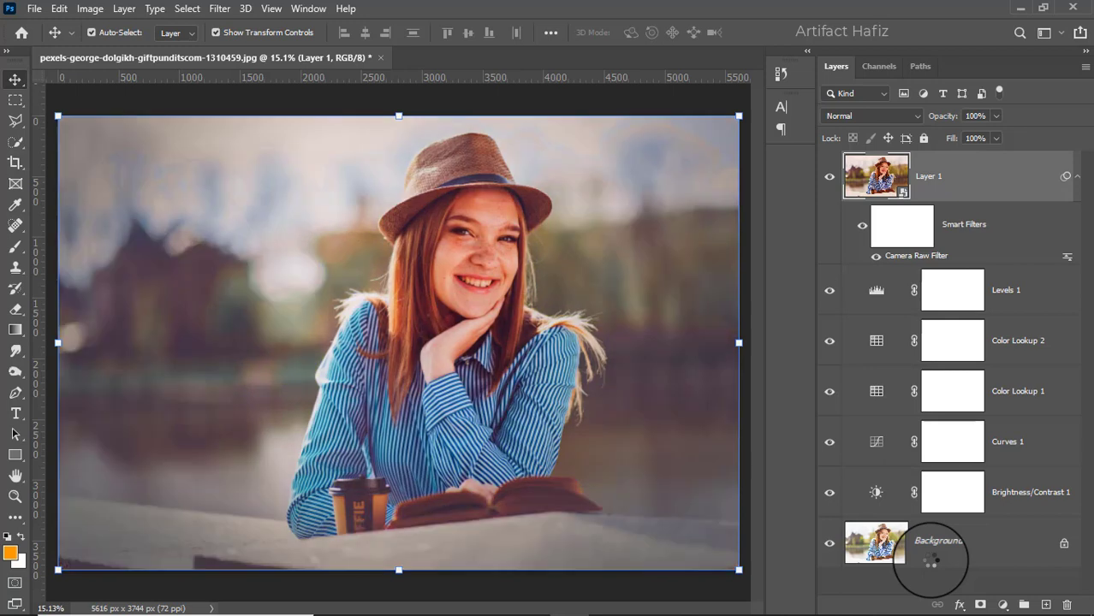
Compare the graded result with the original by hiding and restoring every layer except Background
alt+click(829, 544)
alt+click(829, 545)
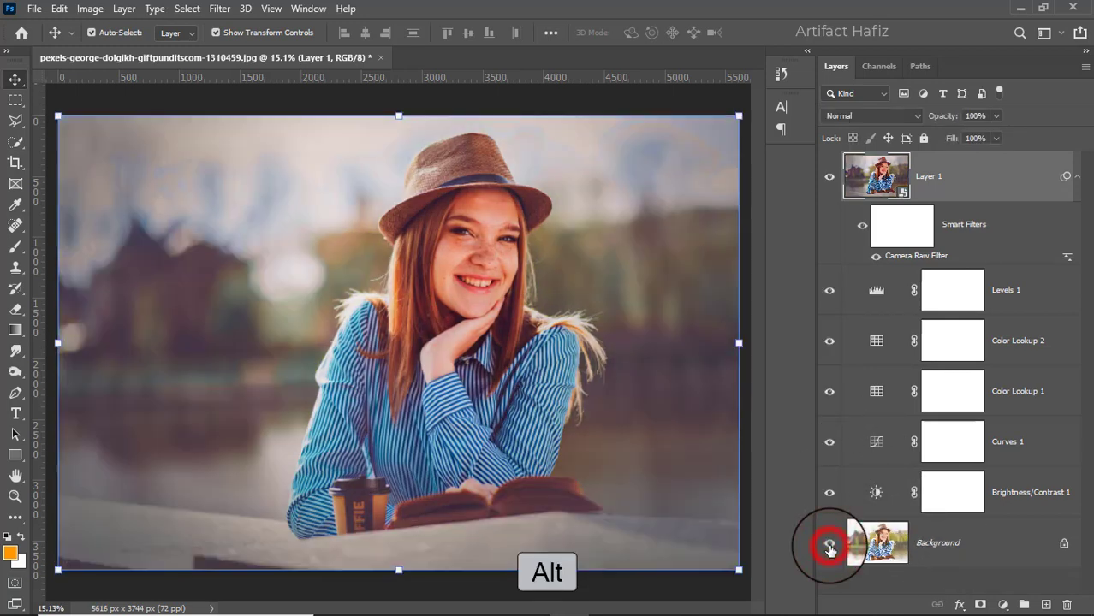
alt+click(828, 546)
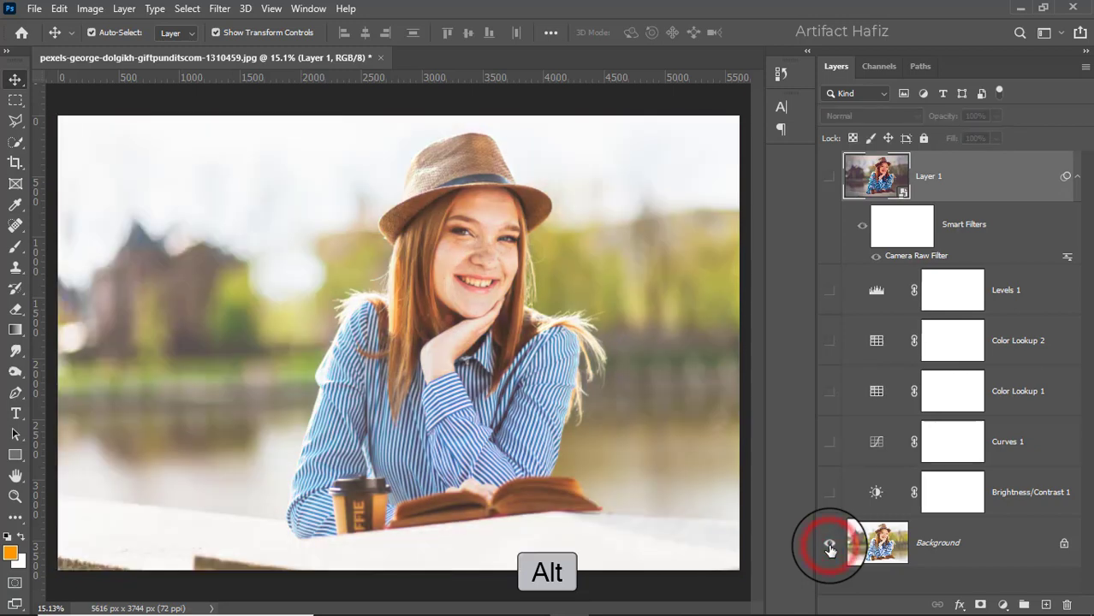
alt+click(829, 548)
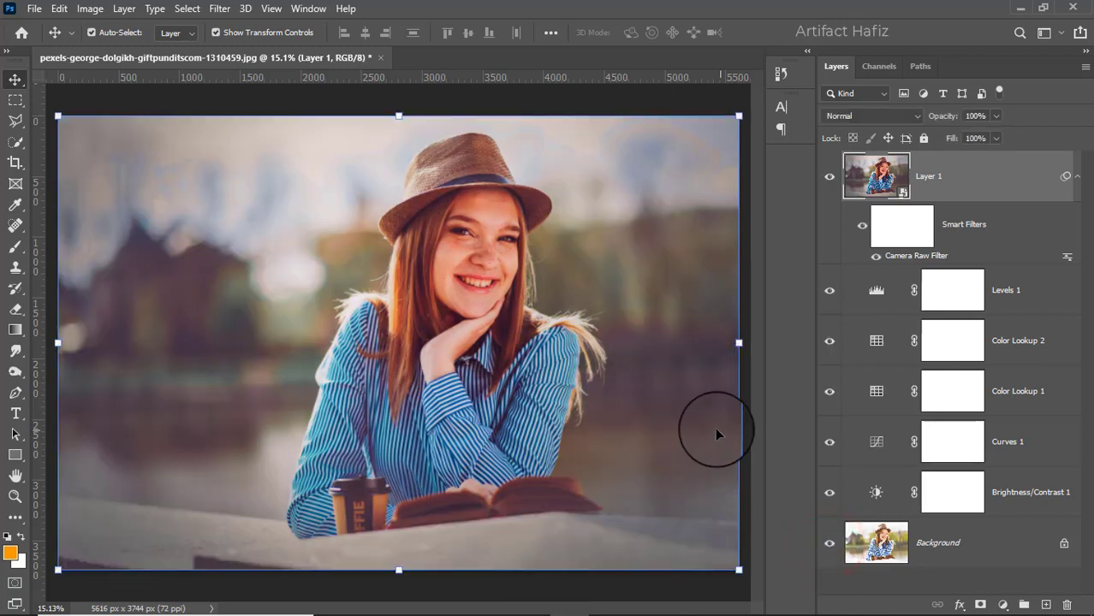